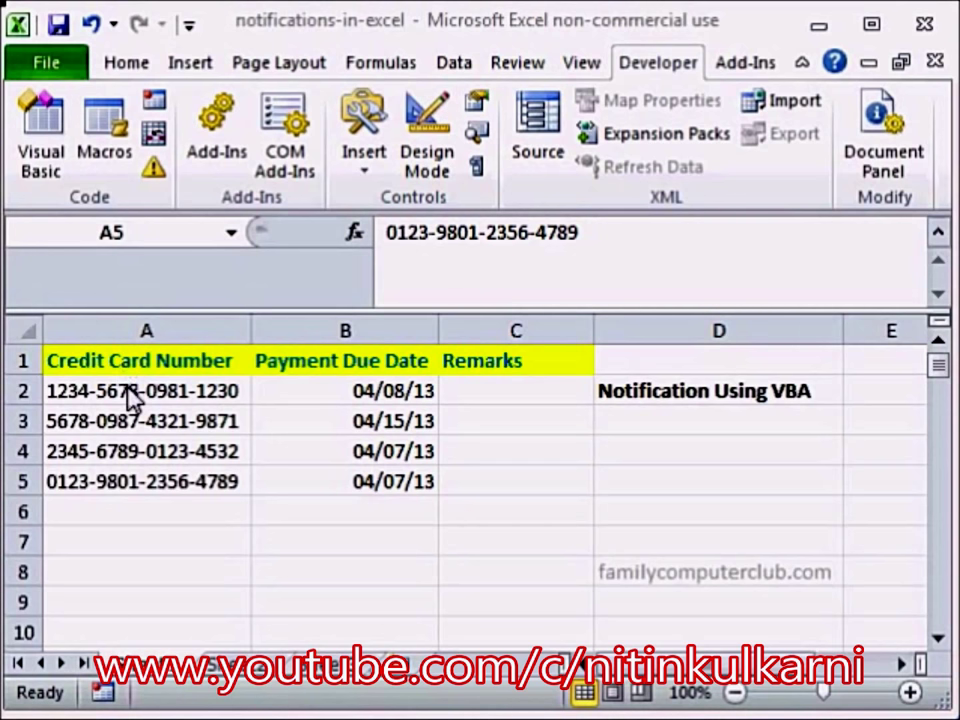
Step: Enter =IF(B2<TODAY()+3,"Send Reminder","") in Remarks cell C2
key(alt+Tab)
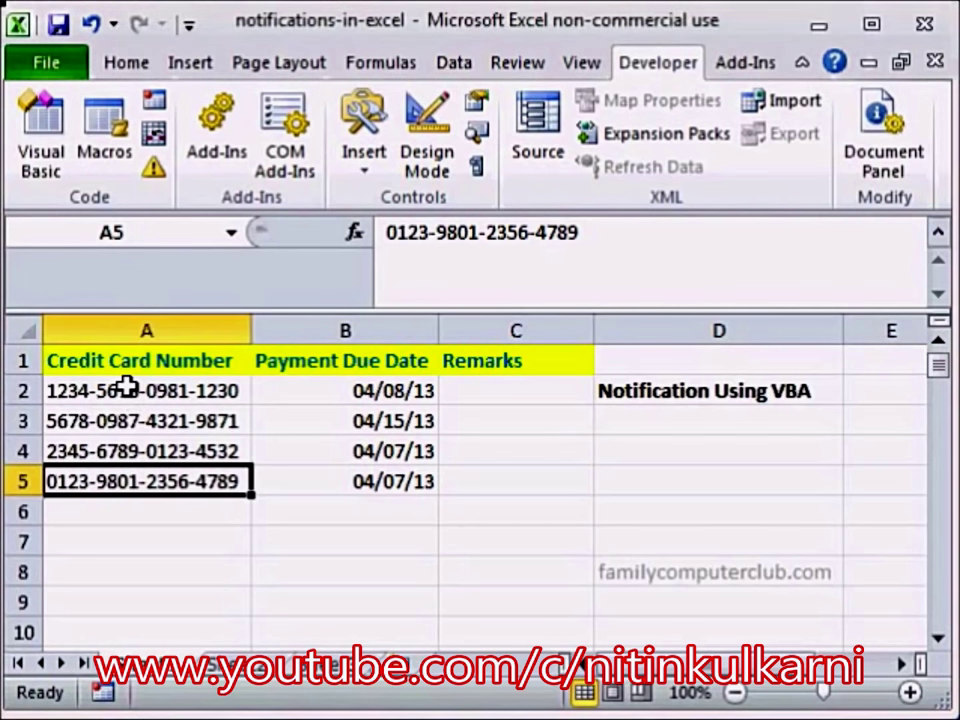
click(296, 391)
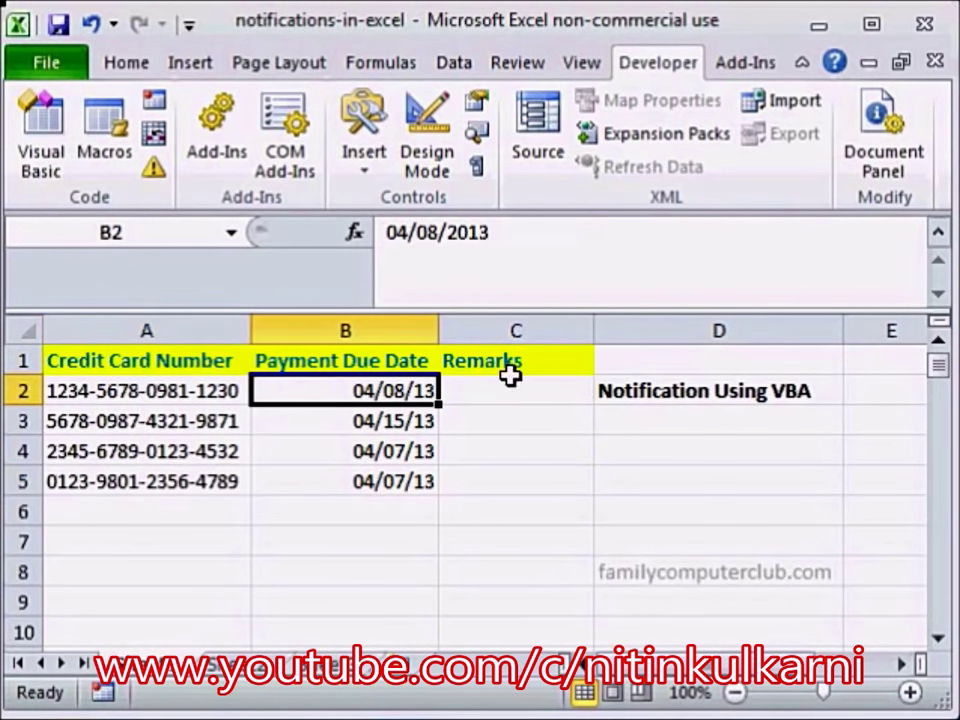
click(502, 391)
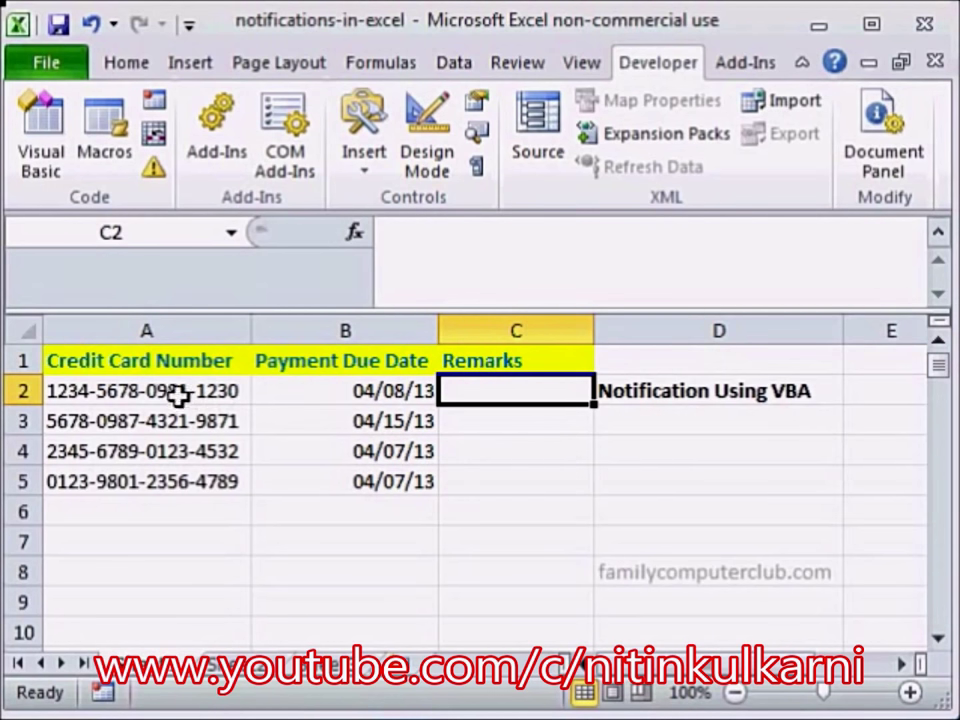
click(470, 362)
click(483, 389)
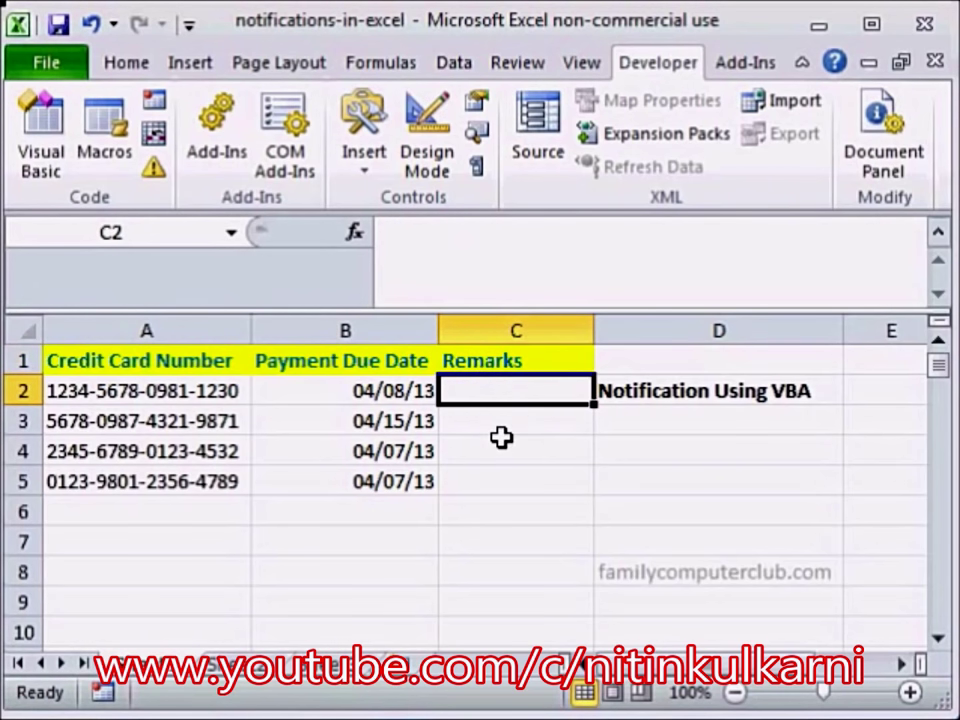
text(=if()
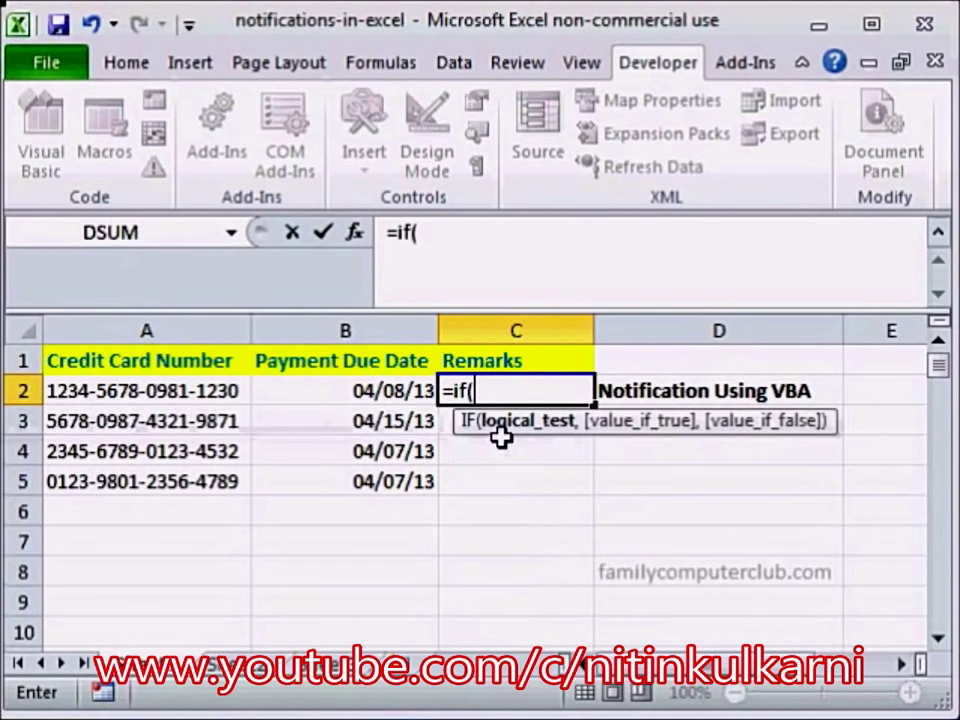
click(377, 391)
text(<TODA)
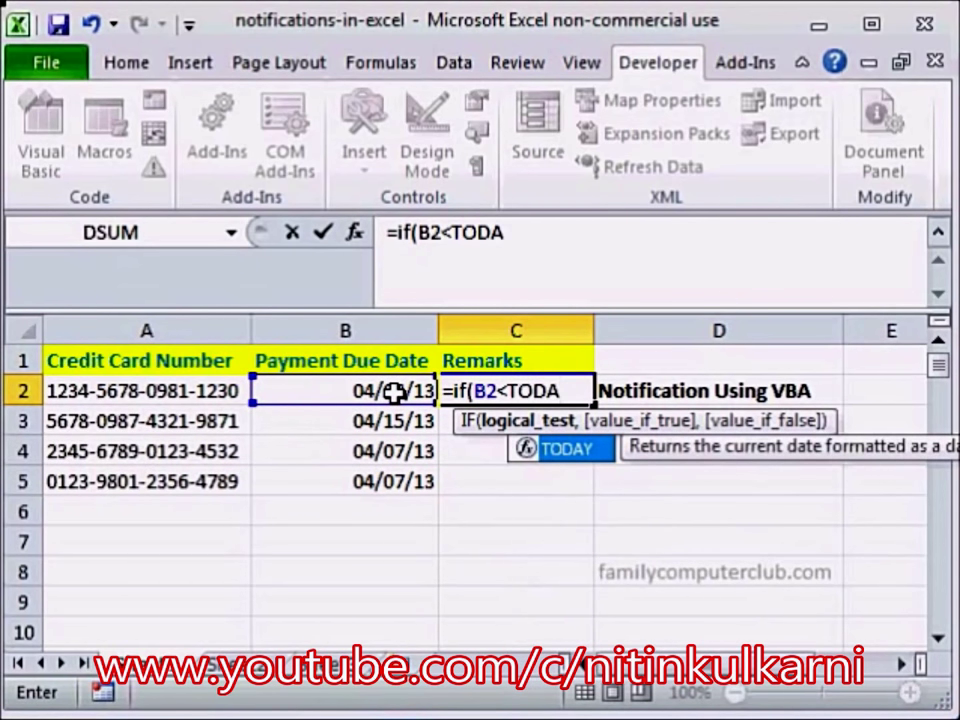
text(Y())
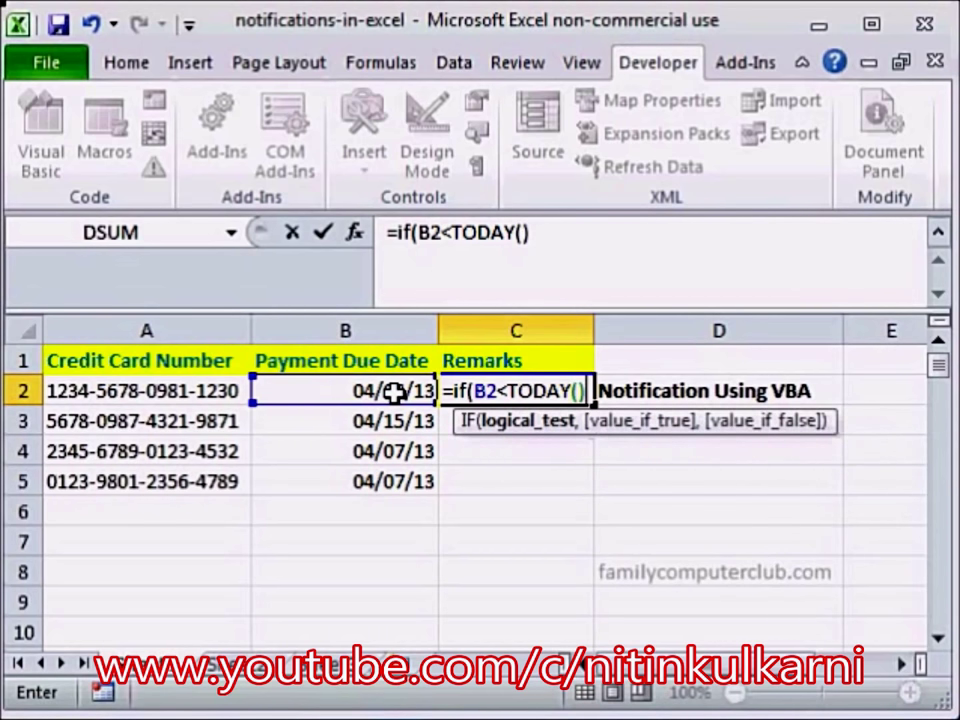
text(+)
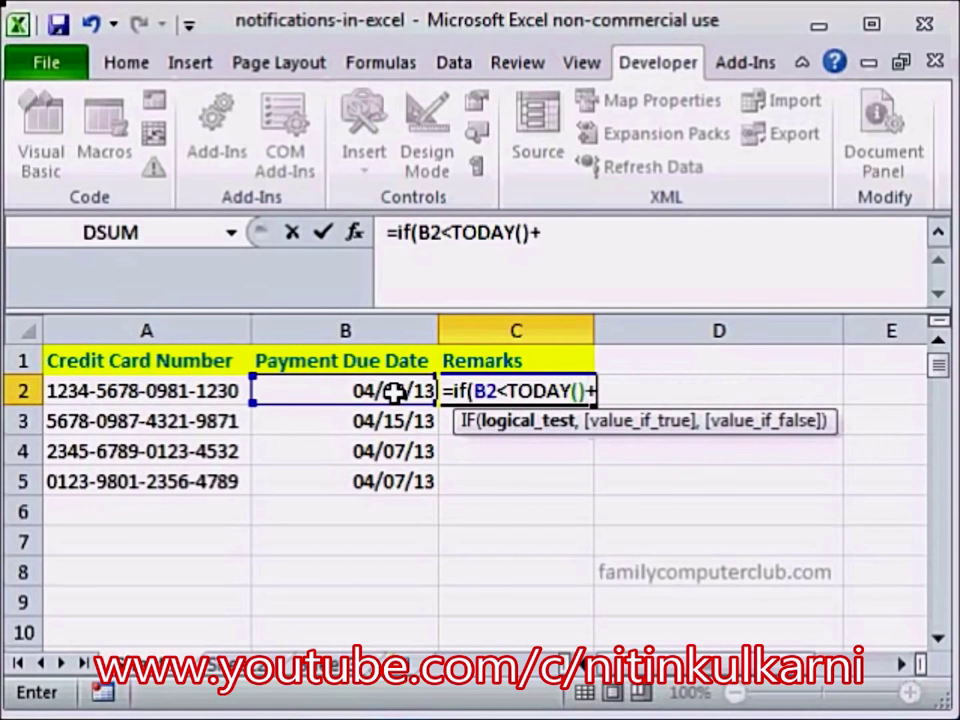
text(3,)
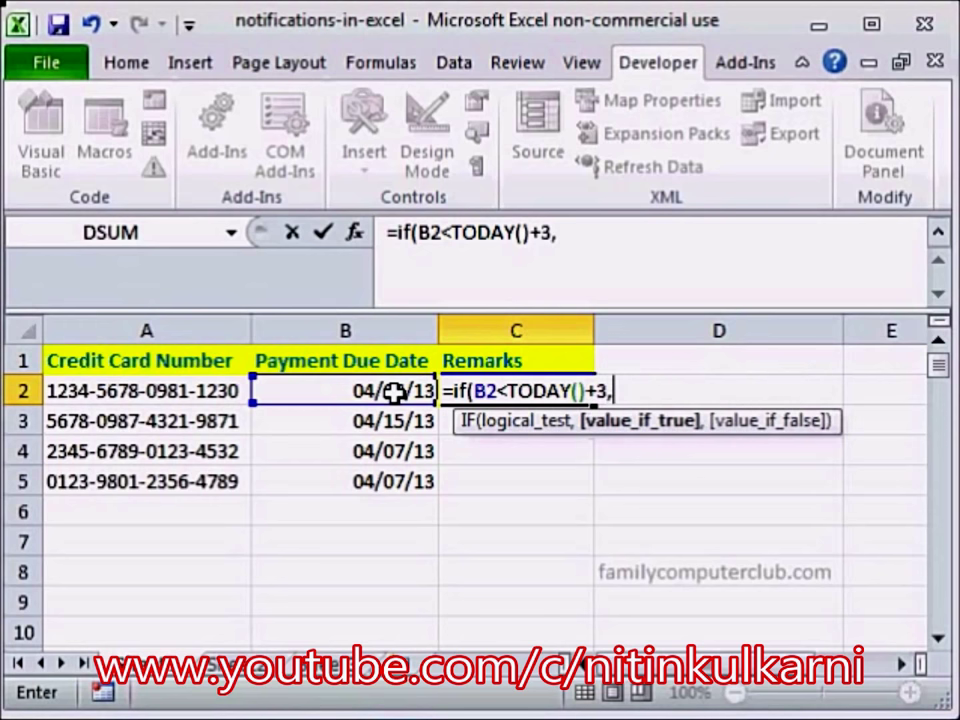
text("Send Rem)
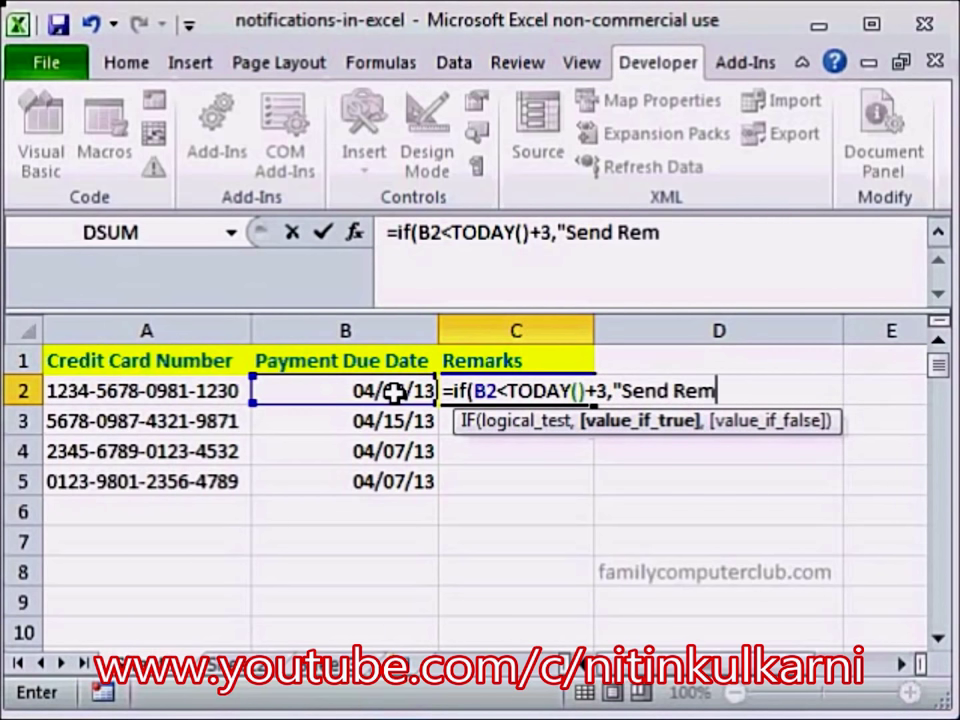
text(inder",)
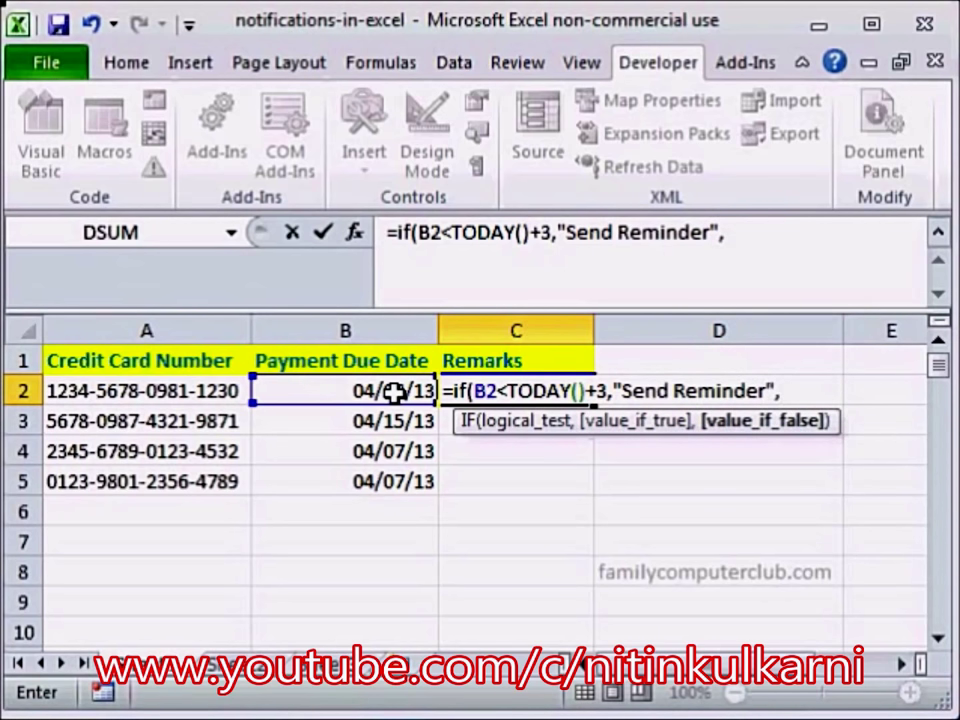
text(""))
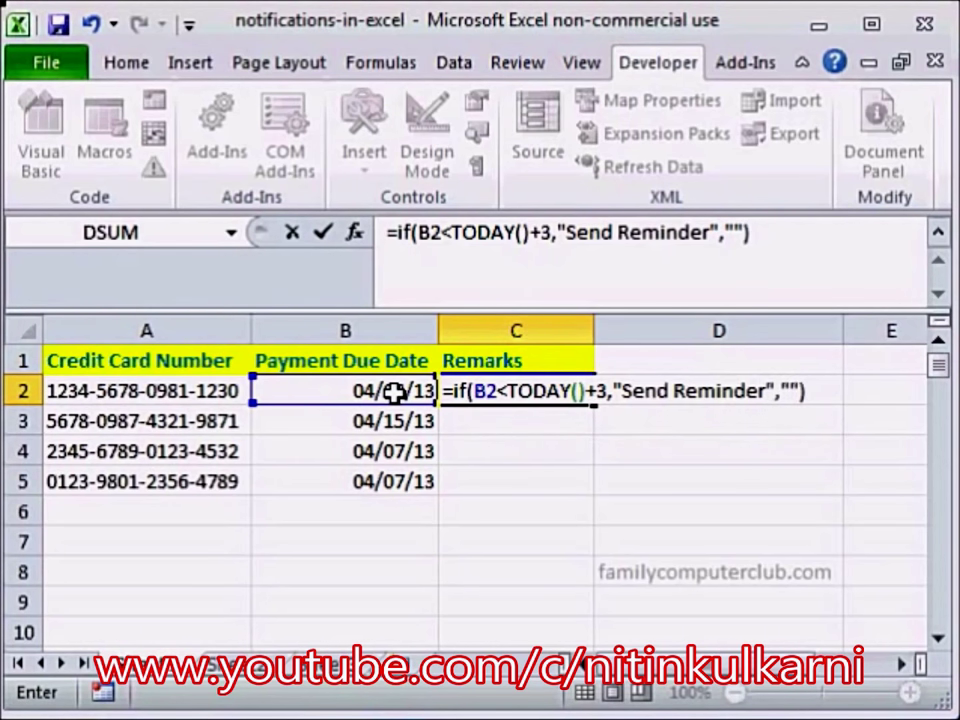
key(Return)
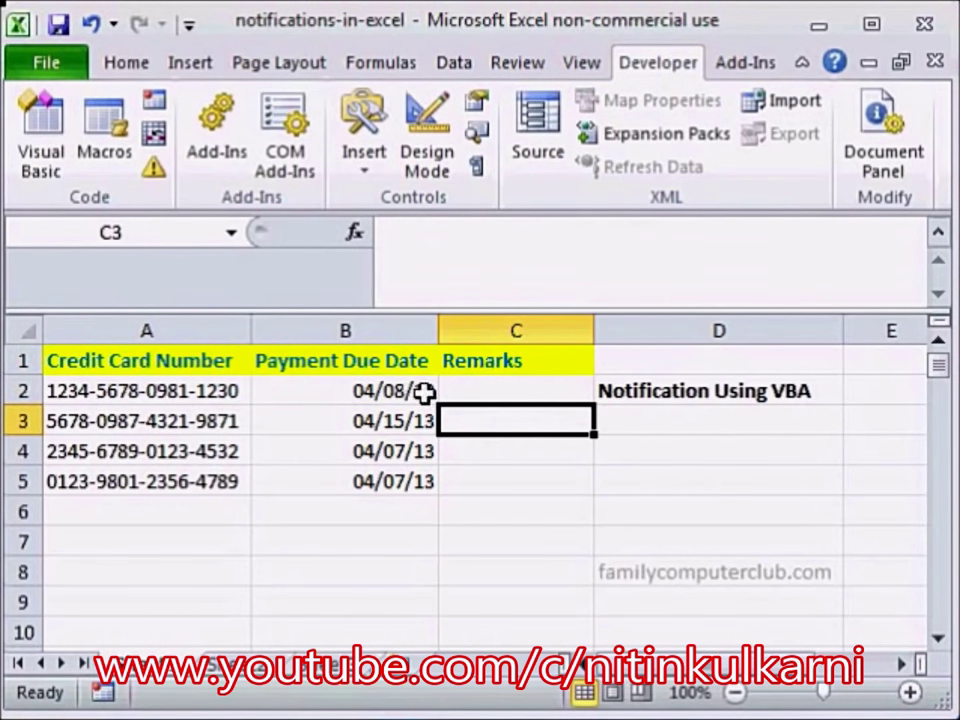
click(510, 392)
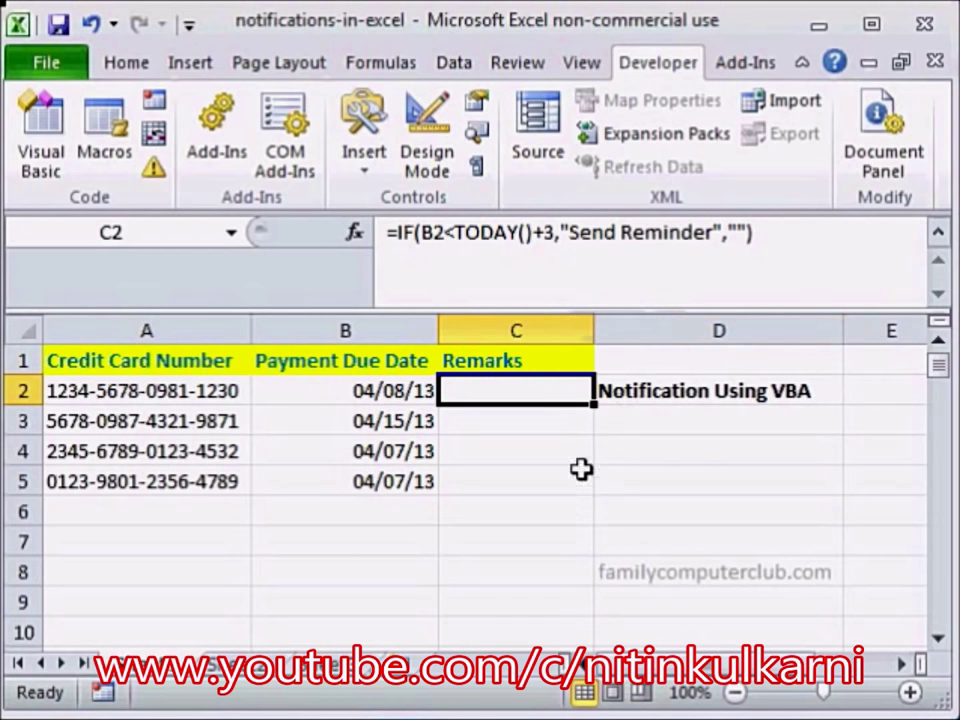
Step: Fill the C2 reminder formula down to C5 and check the results in C4 and C5
double_click(596, 405)
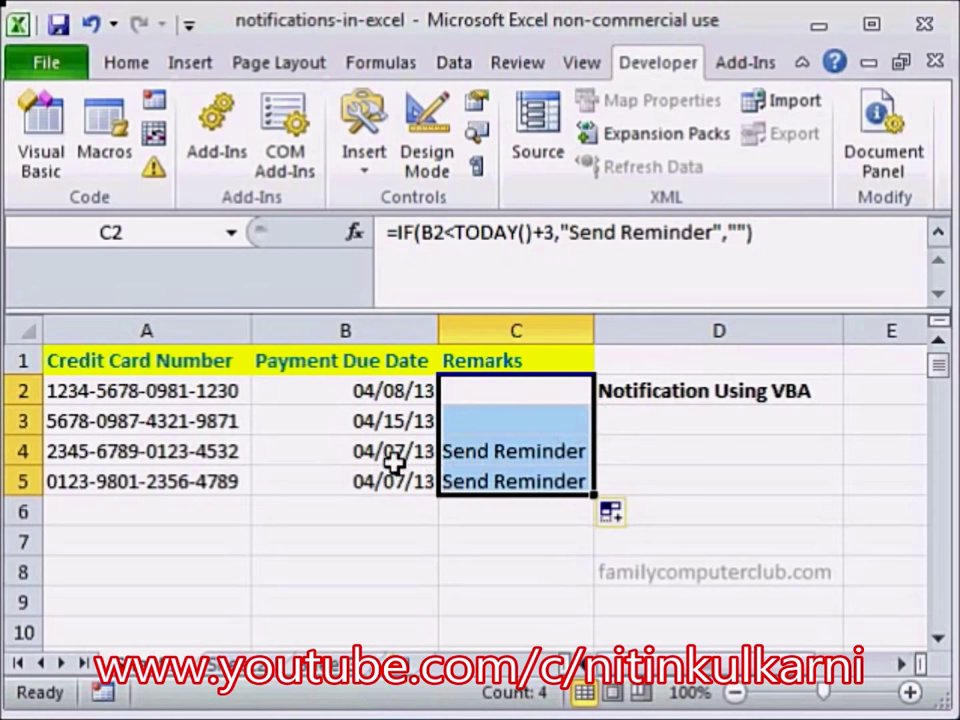
click(482, 452)
click(484, 484)
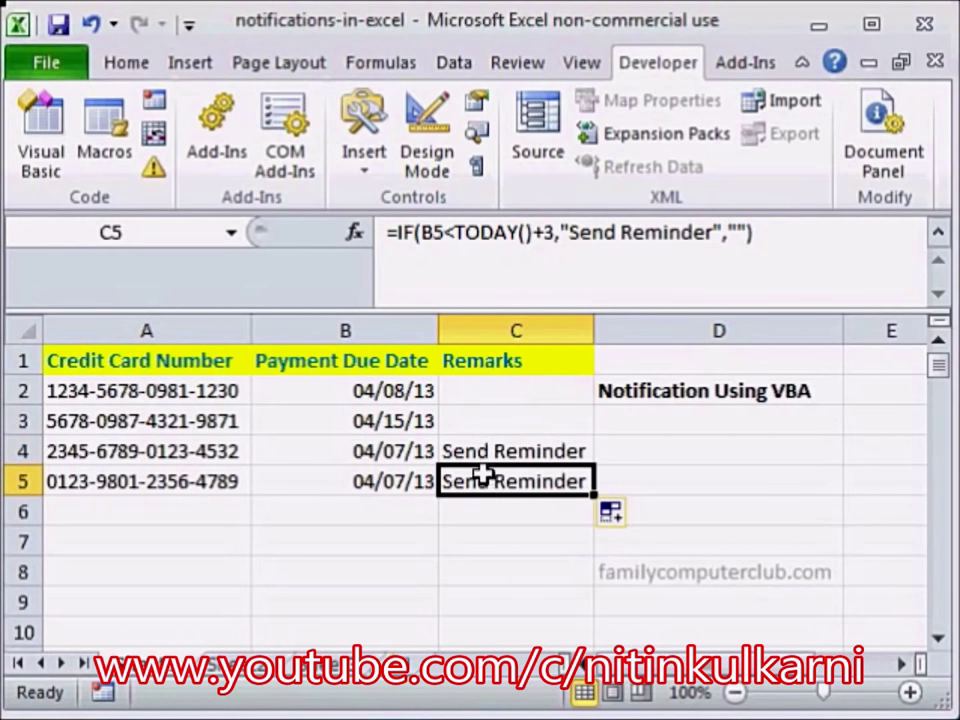
click(484, 452)
click(488, 480)
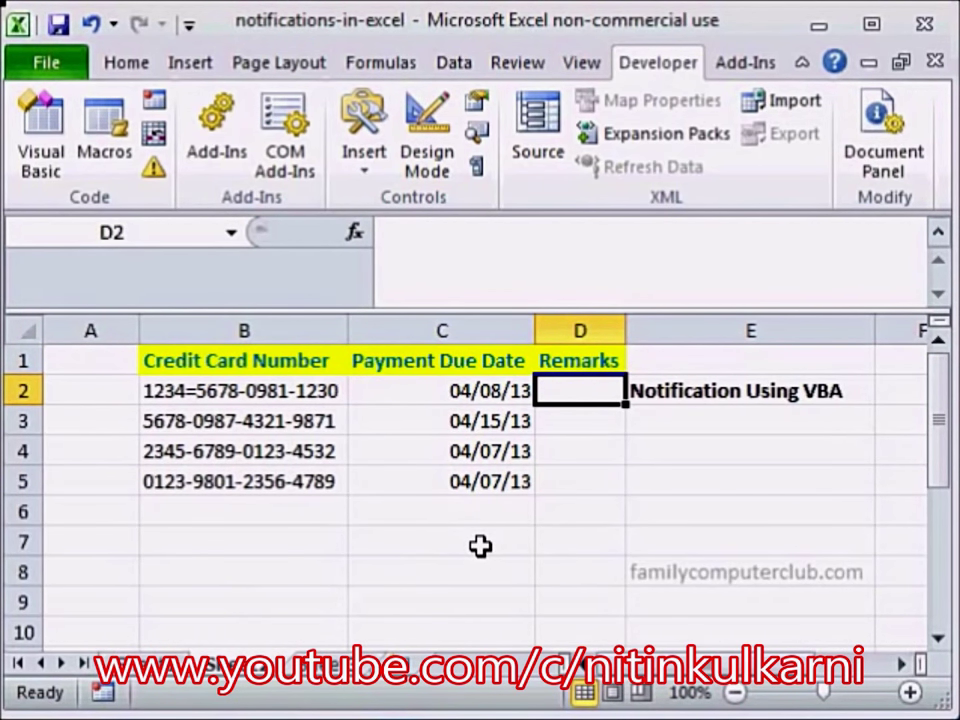
Step: Select C2:C5 and start a new conditional formatting rule that uses a formula
drag(467, 390, 463, 476)
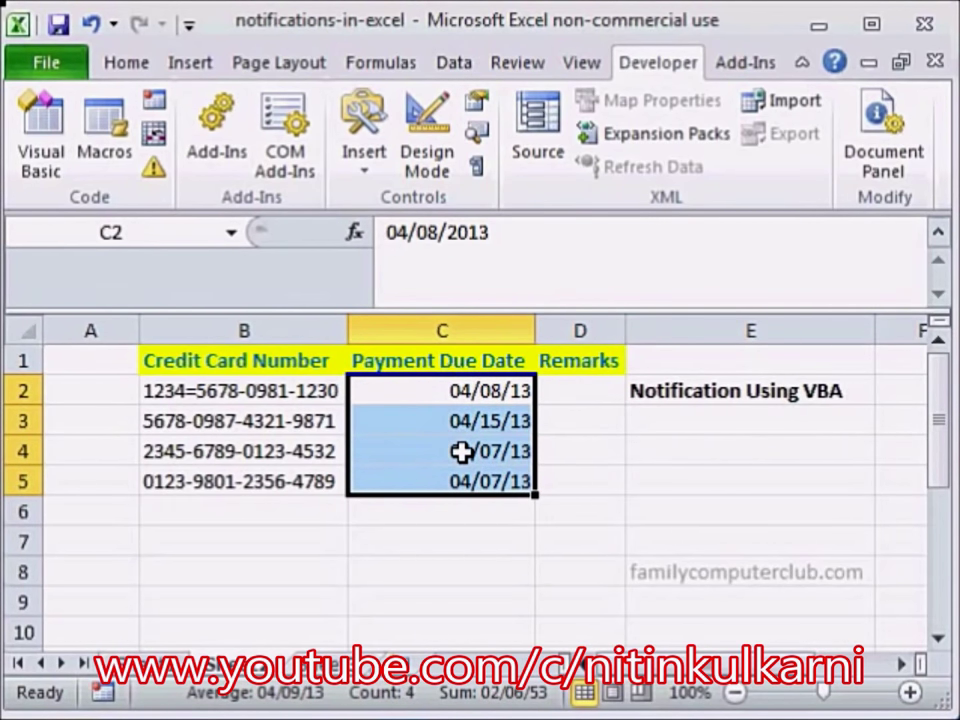
click(141, 70)
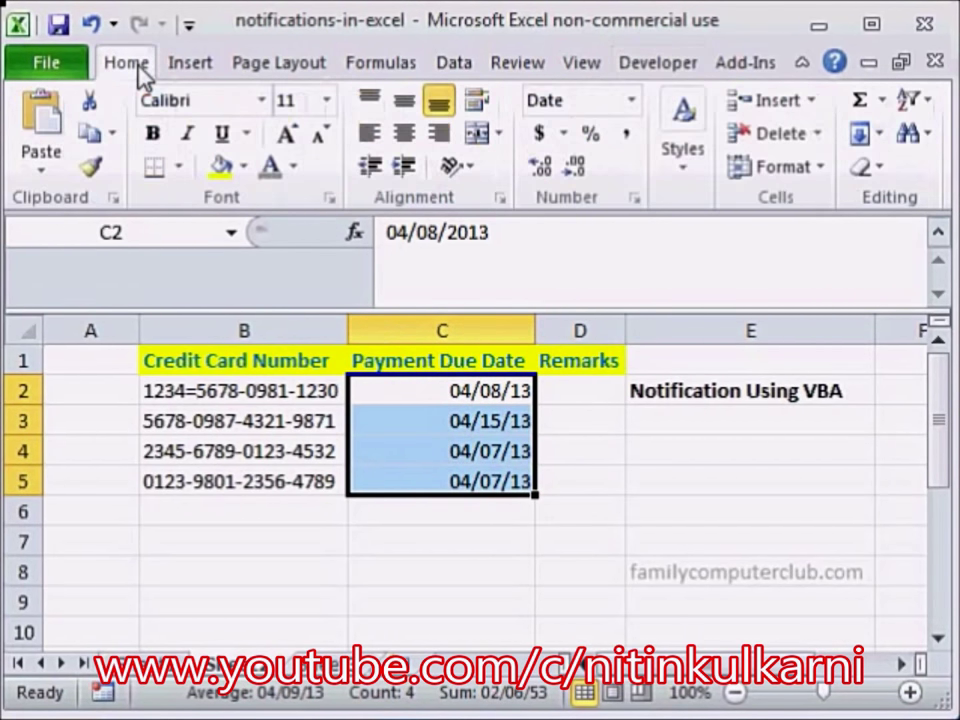
click(684, 176)
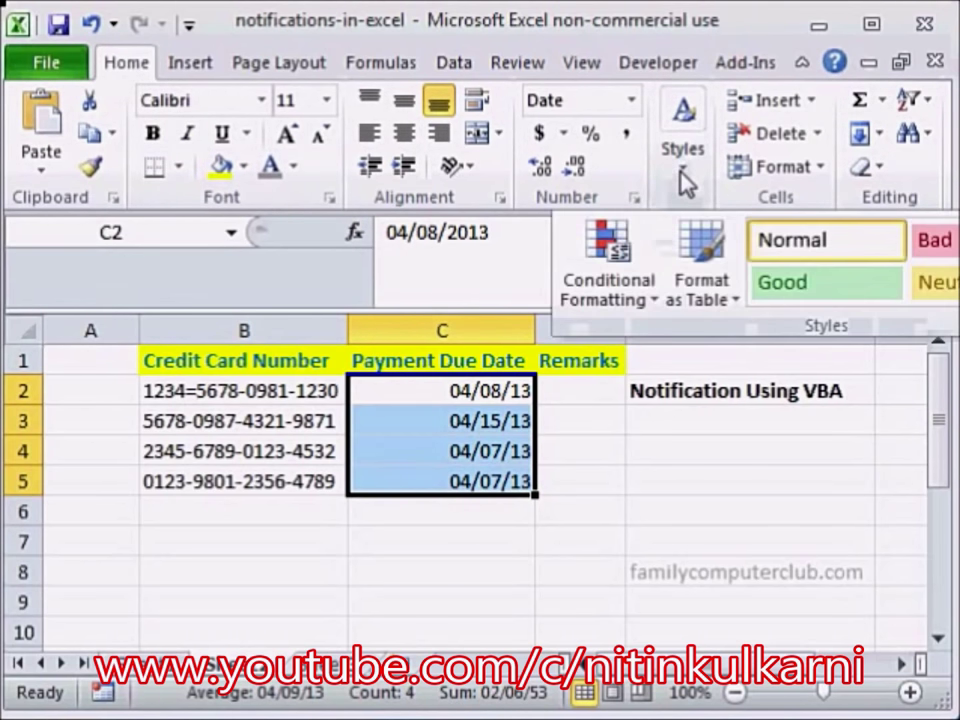
click(606, 278)
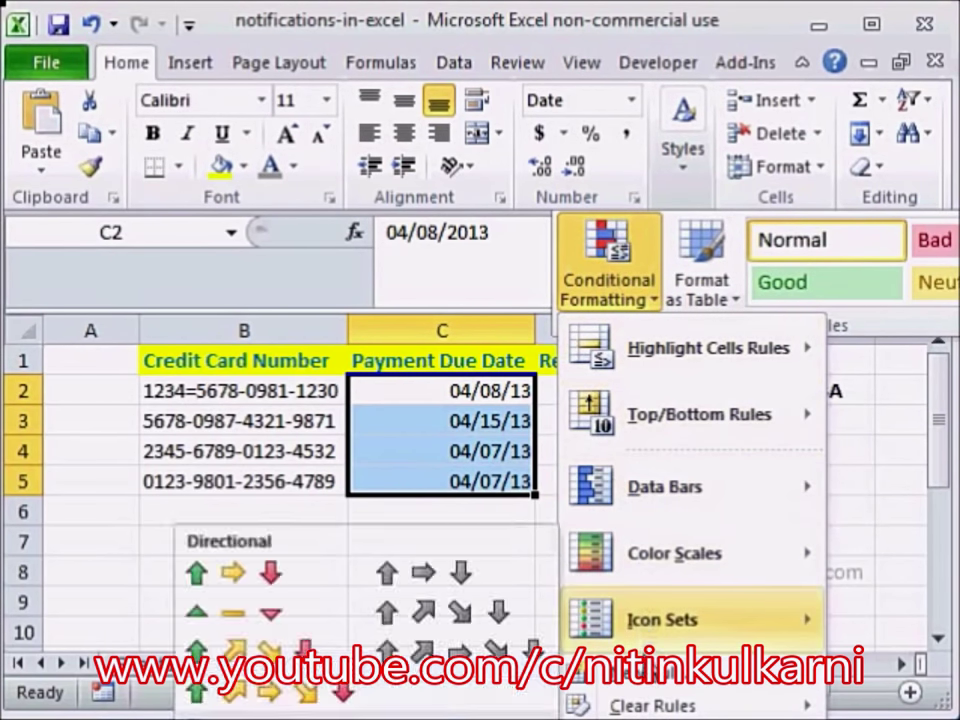
click(646, 684)
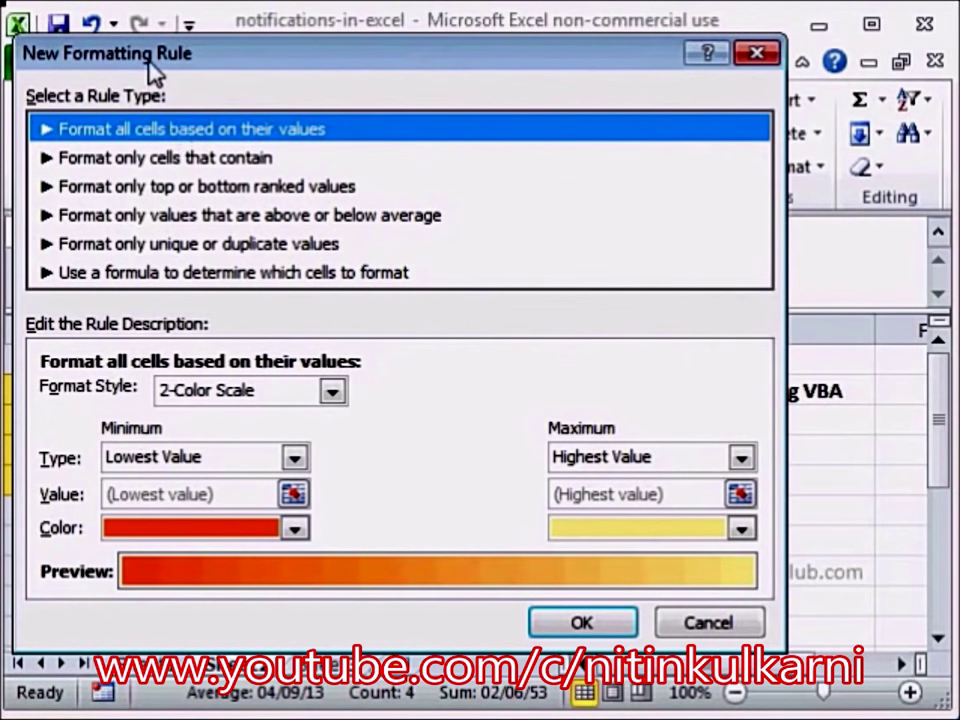
click(167, 279)
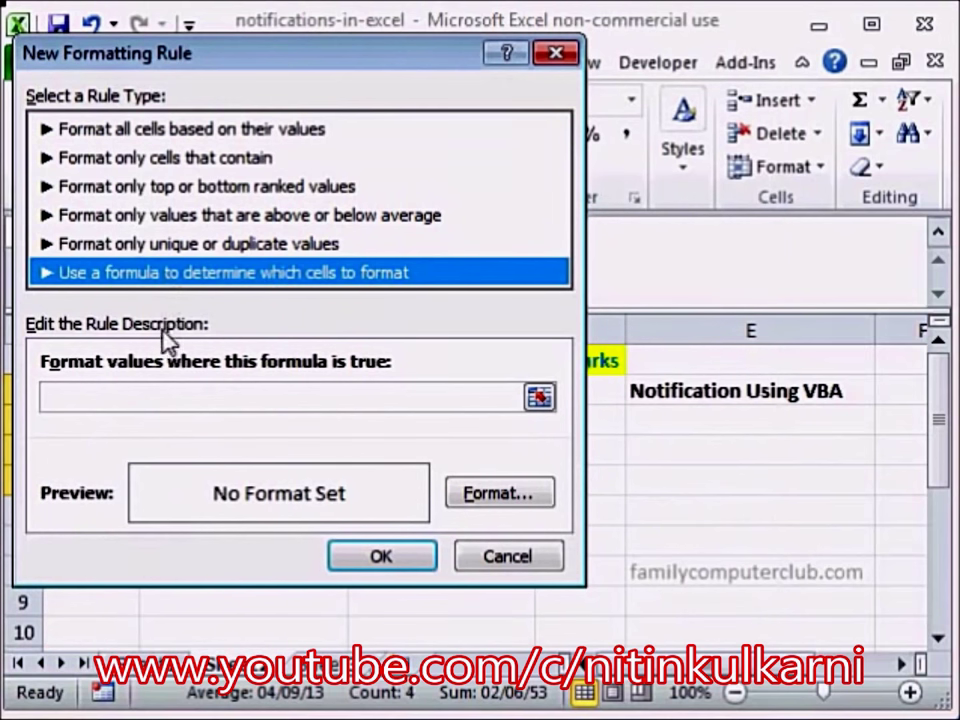
Step: Enter the rule formula =AND(B2<>"",B2<TODAY()+3) and go to its format settings
click(128, 392)
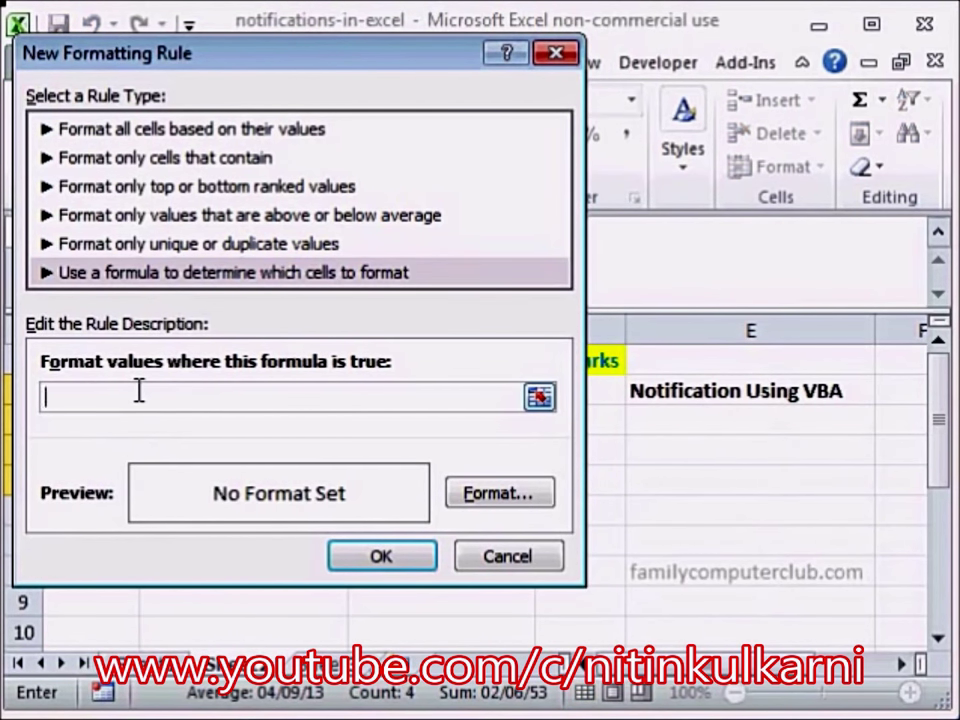
text(=AN)
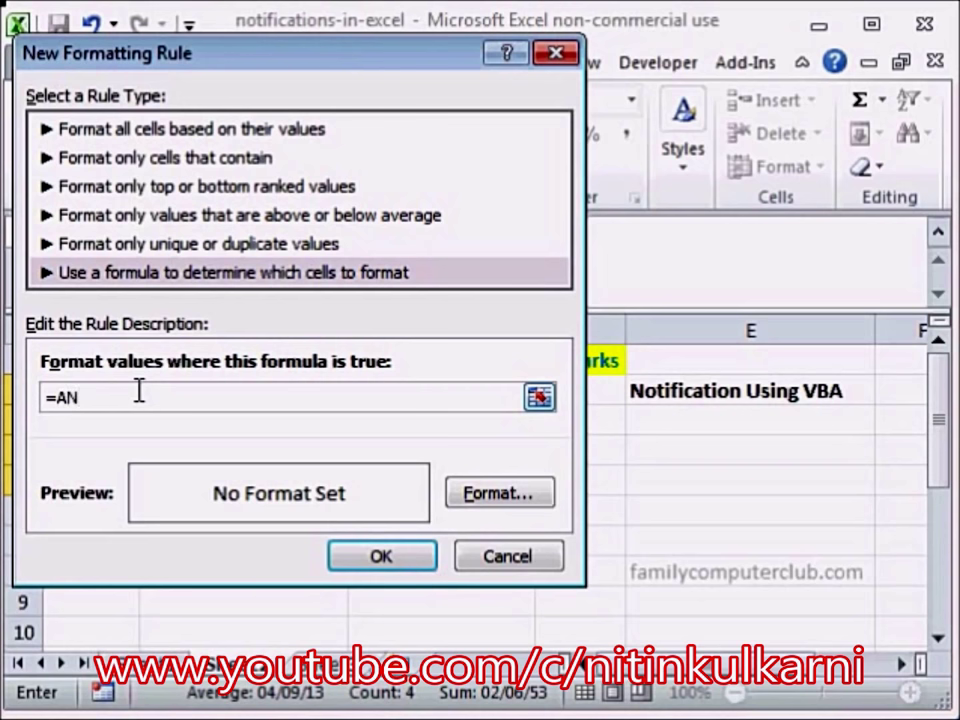
text(D(B2<>"",B2<)
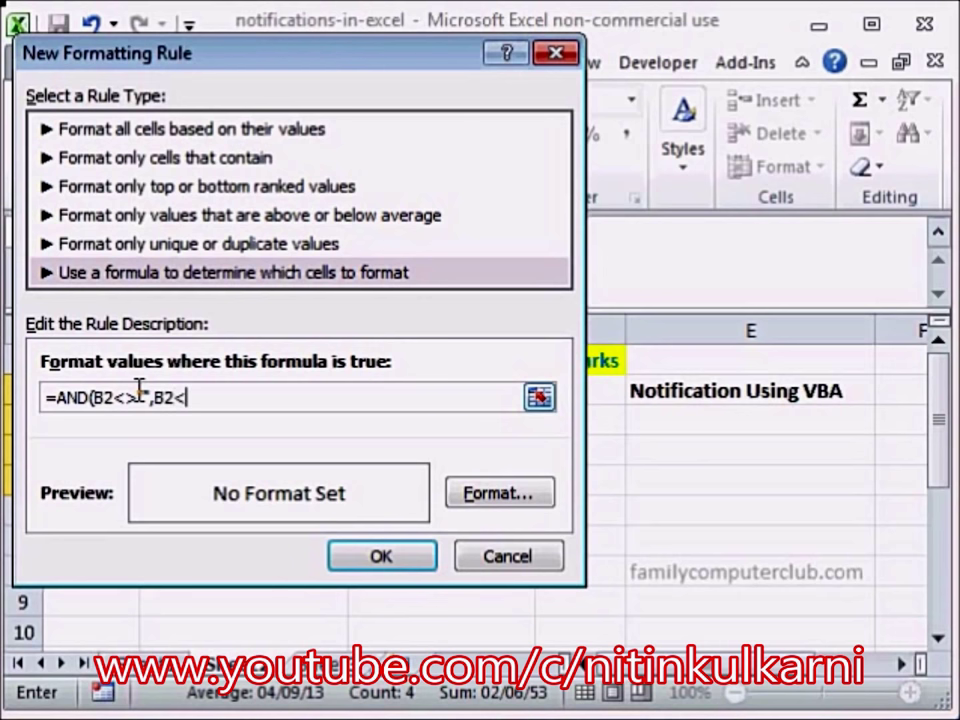
text(TODAY()+3)
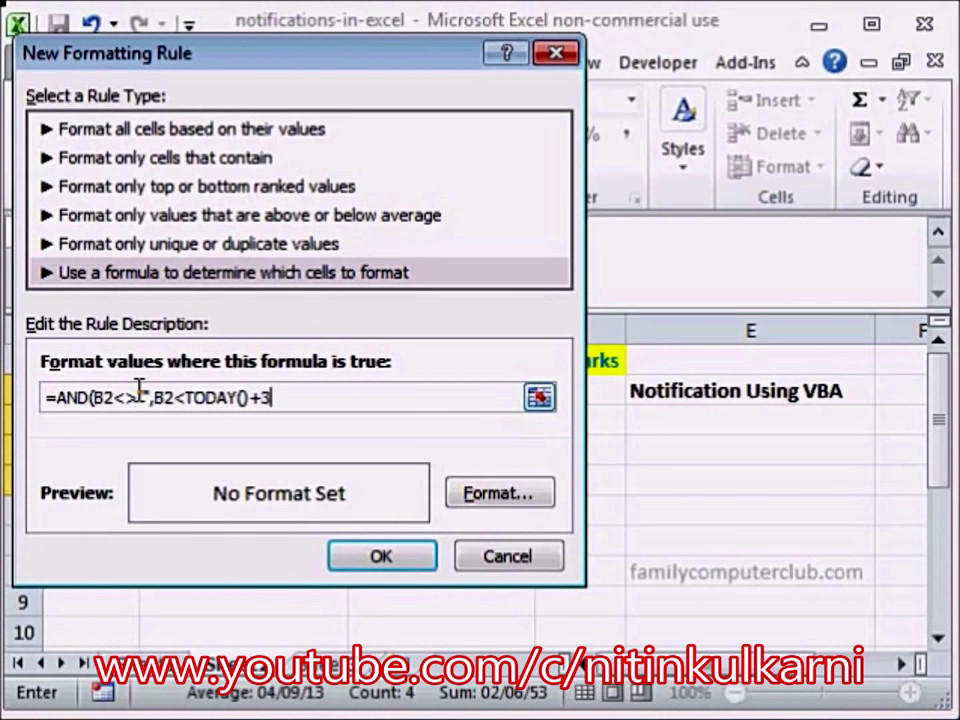
text())
click(481, 506)
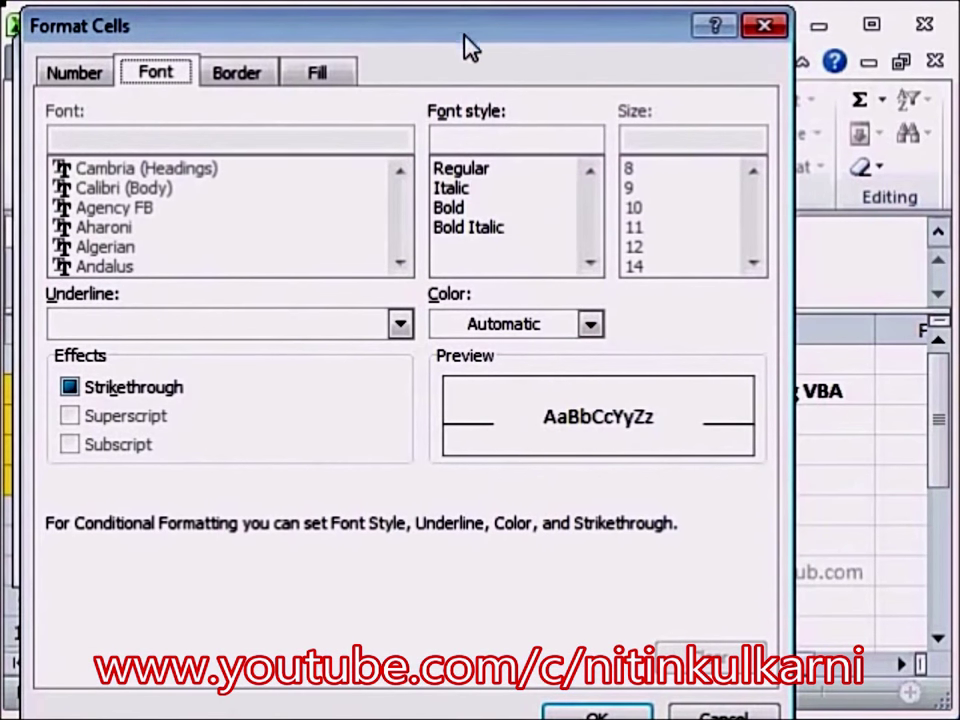
Step: Make the rule's font bold with a white font colour
click(446, 210)
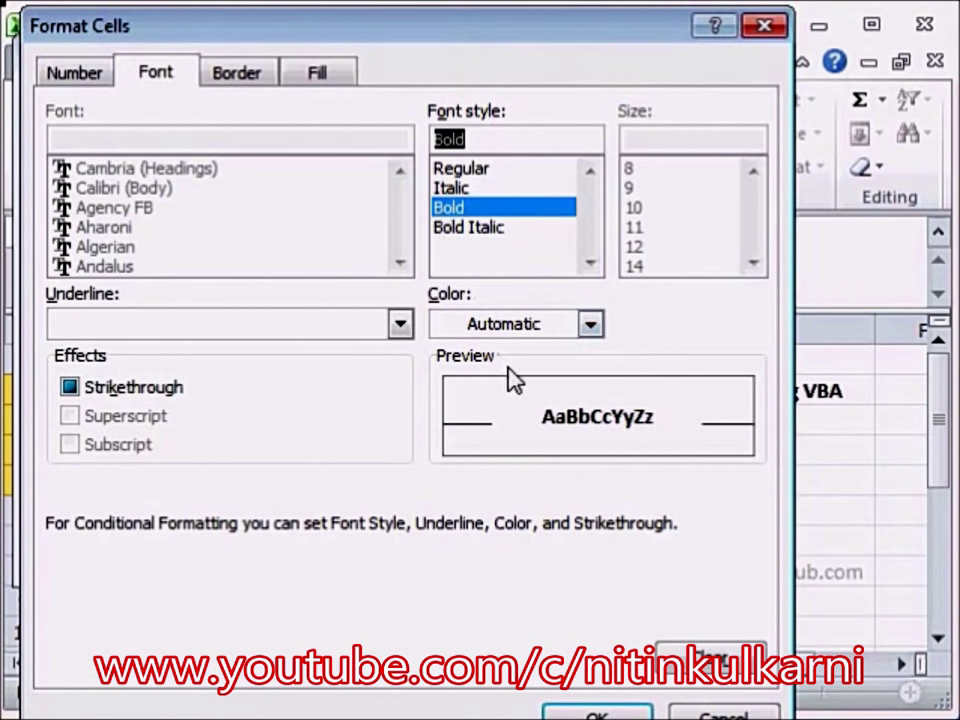
click(590, 323)
click(467, 578)
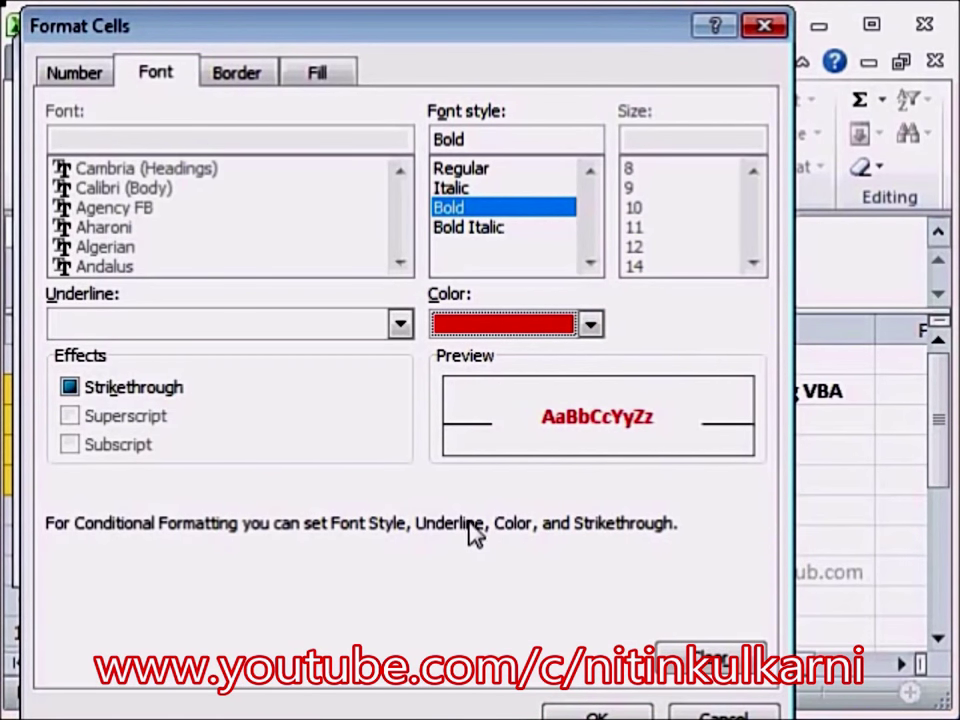
drag(369, 39, 362, 35)
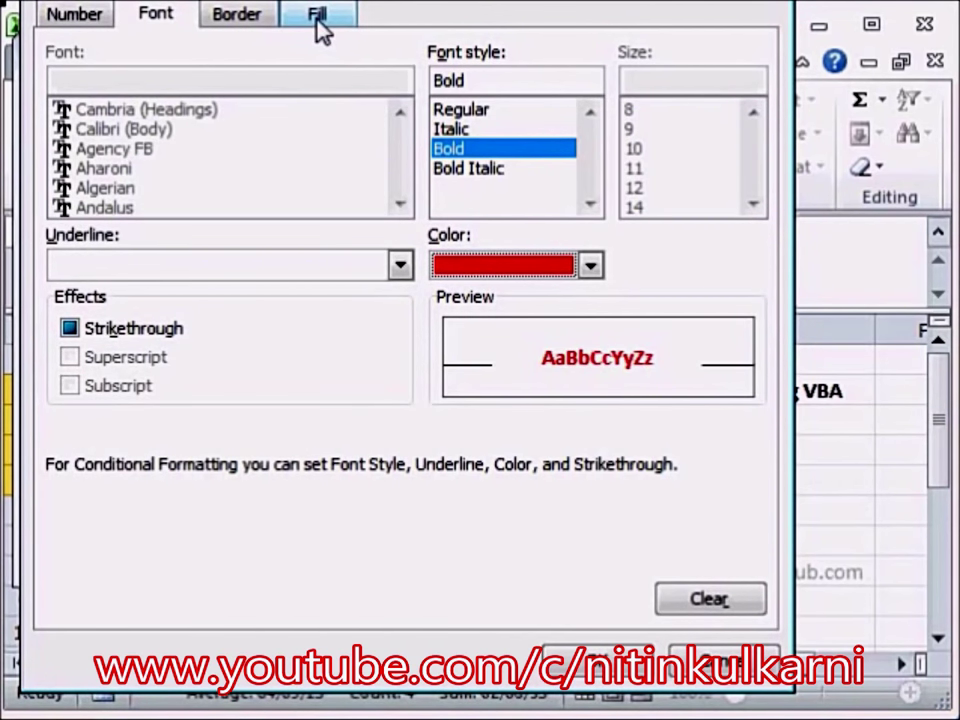
click(591, 265)
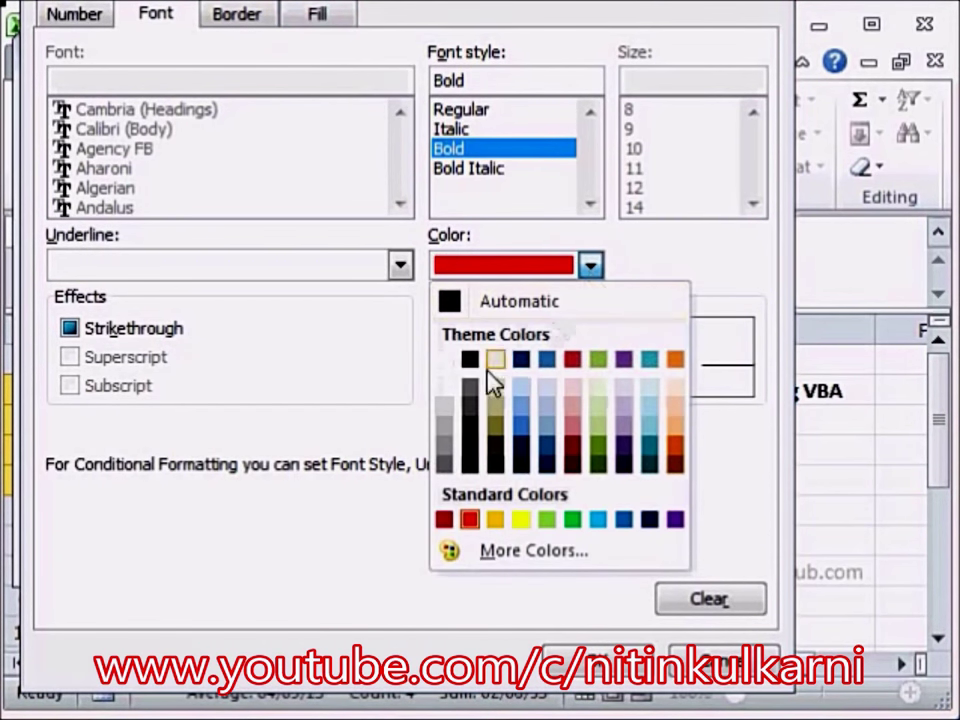
click(444, 360)
Step: Give the rule a red fill and confirm both dialogs
click(315, 22)
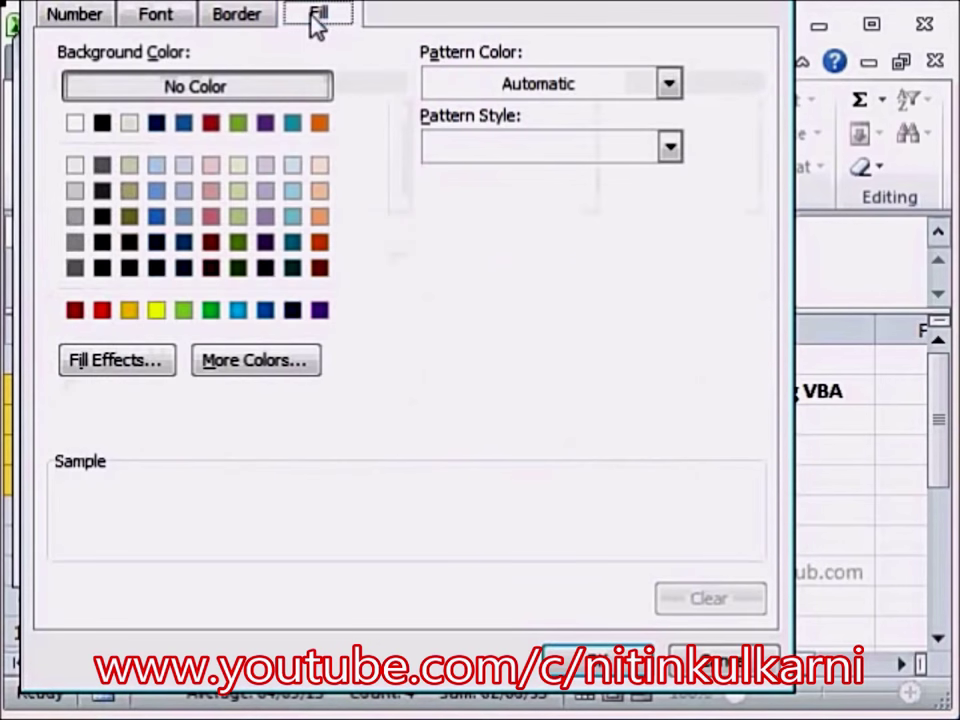
click(101, 312)
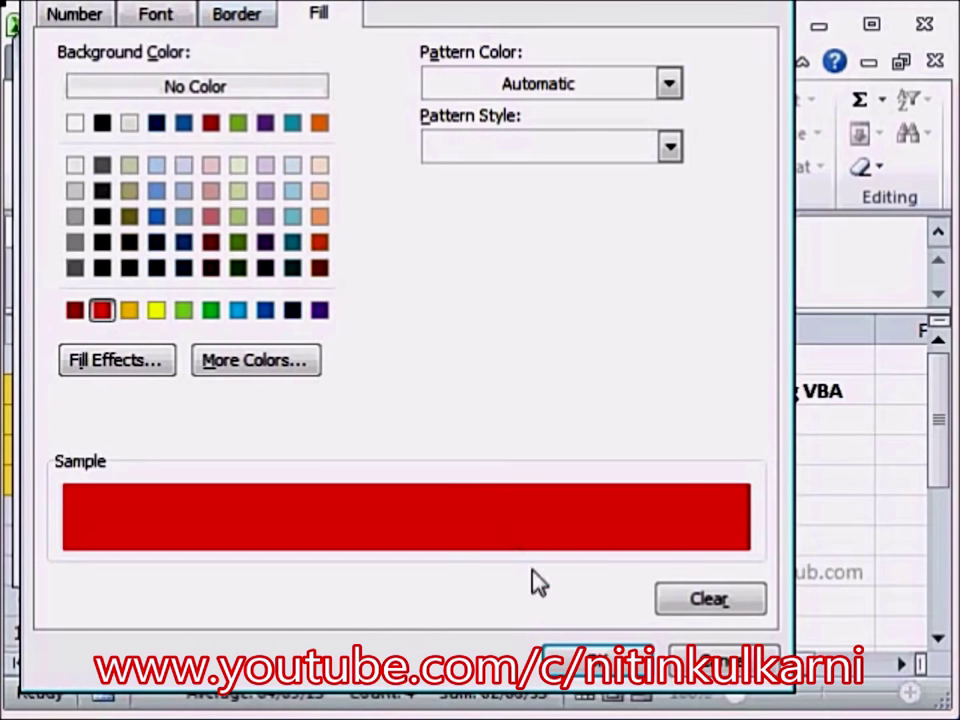
click(597, 657)
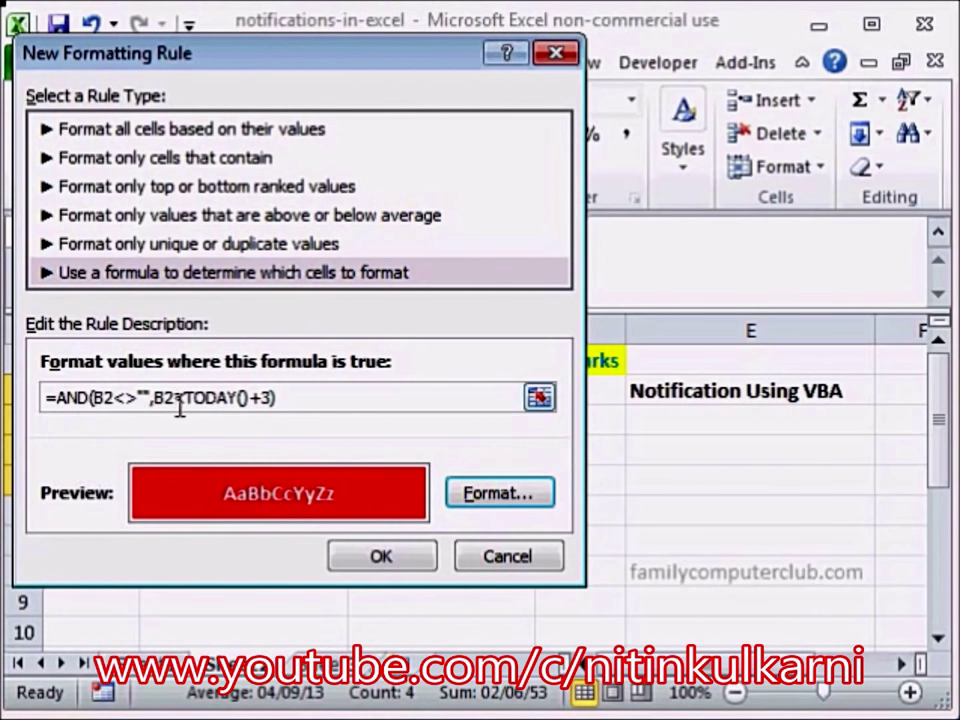
click(383, 558)
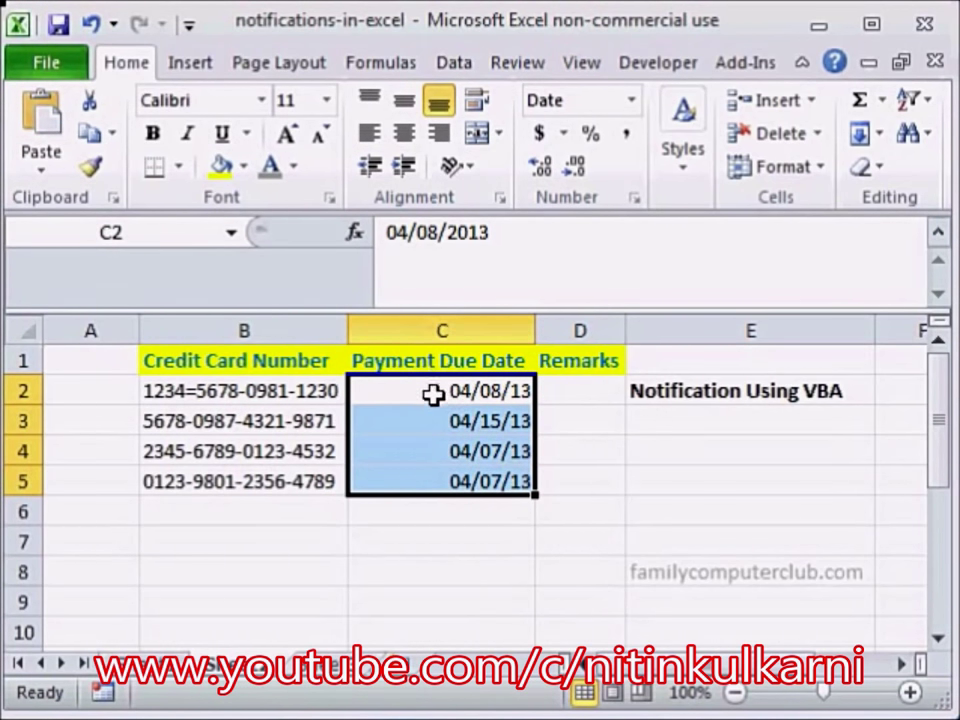
Step: Open the due-date formula rule for editing from Manage Rules
click(684, 172)
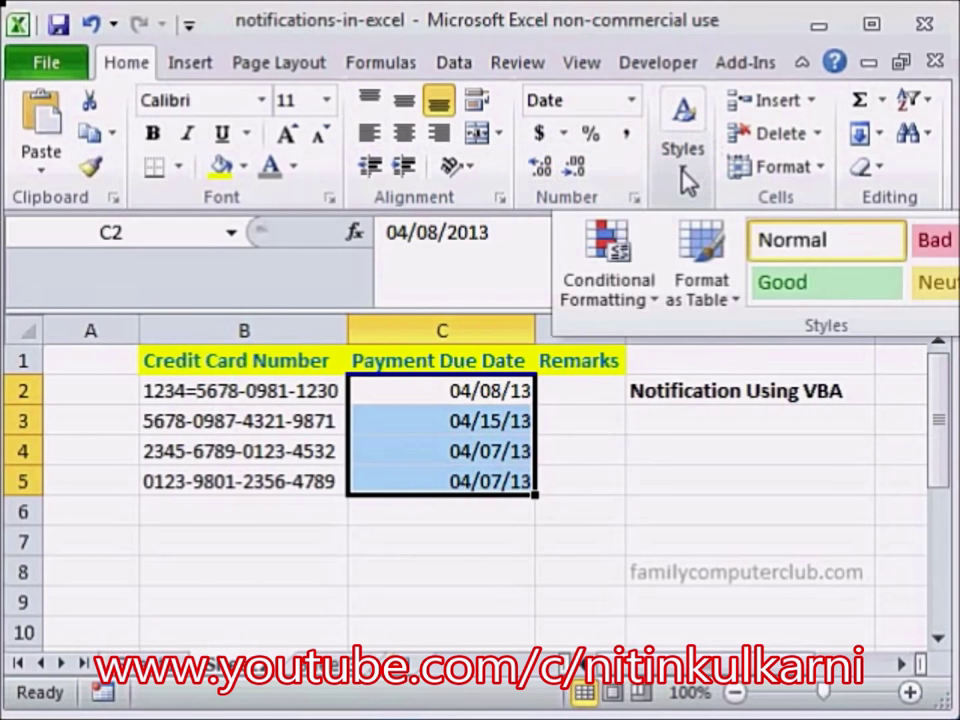
click(686, 178)
click(686, 178)
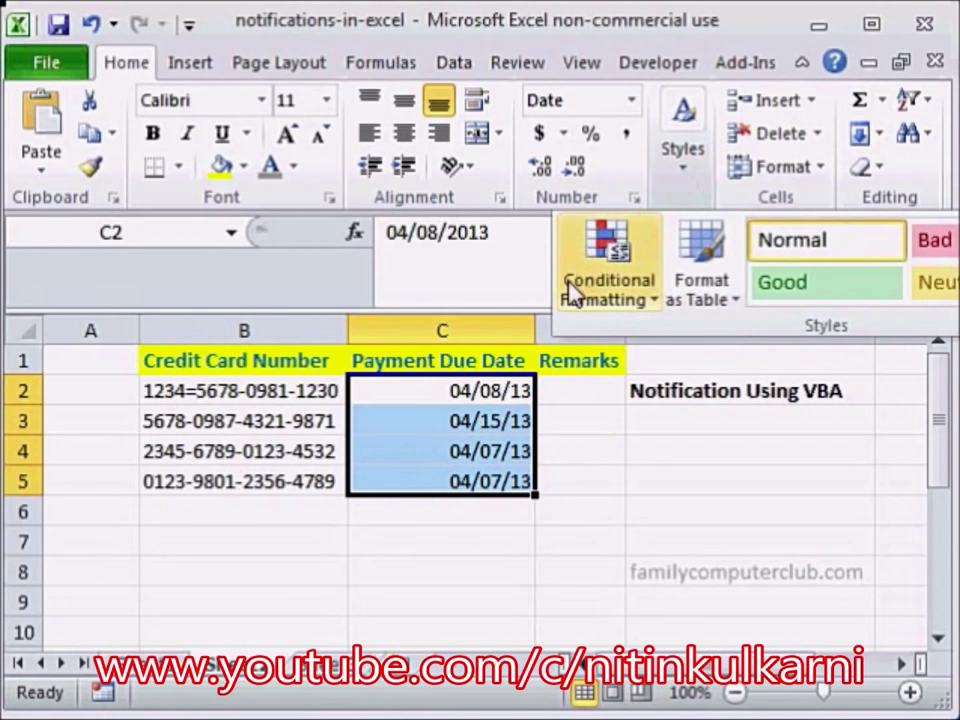
click(583, 283)
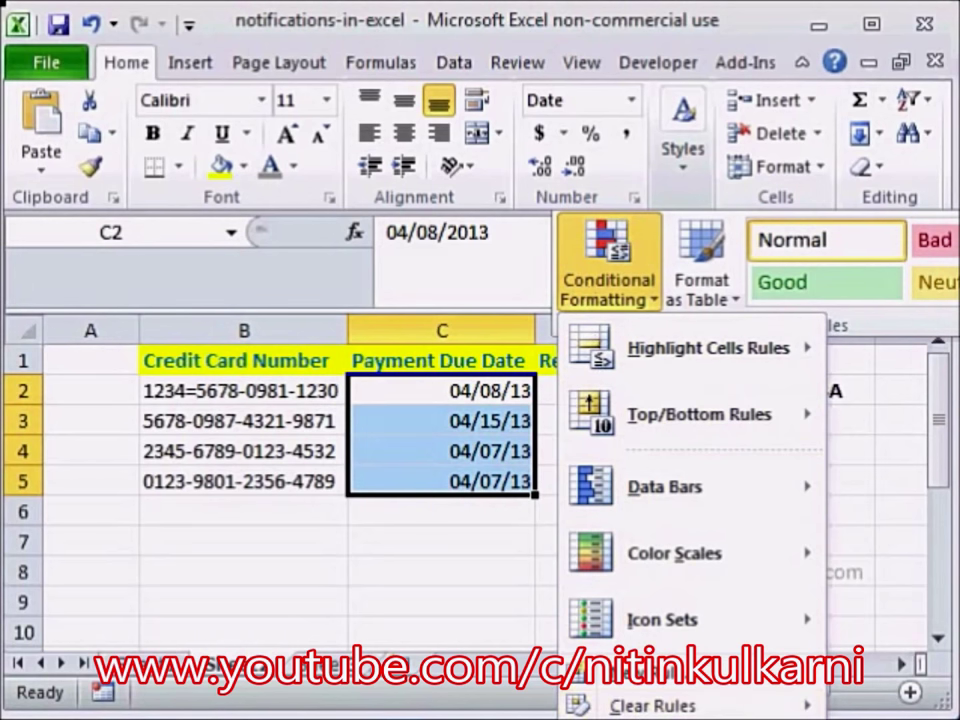
click(660, 716)
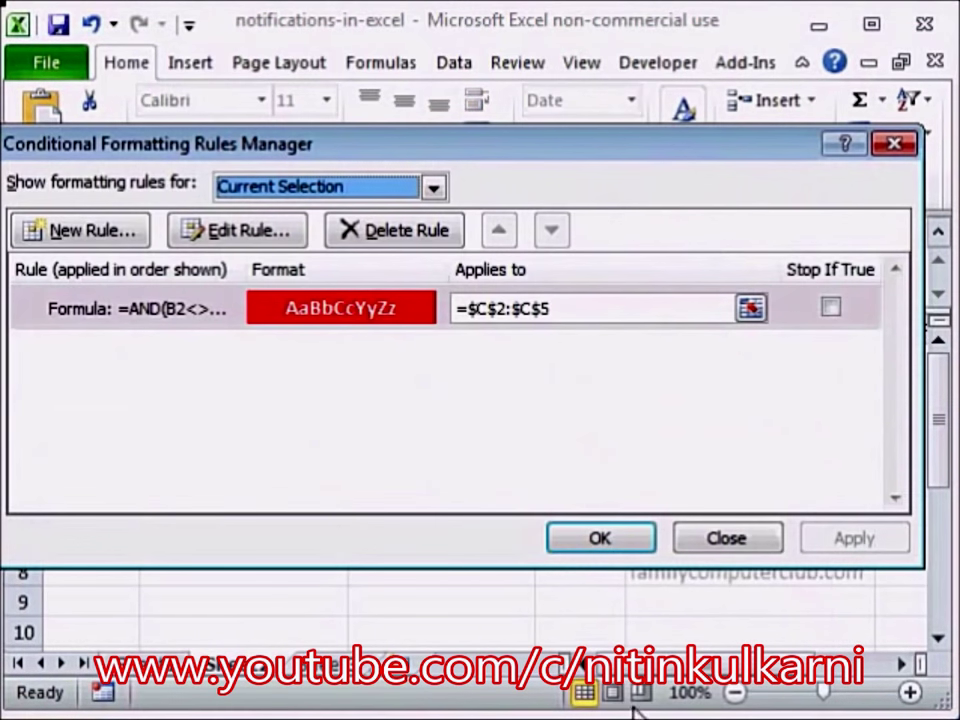
click(115, 314)
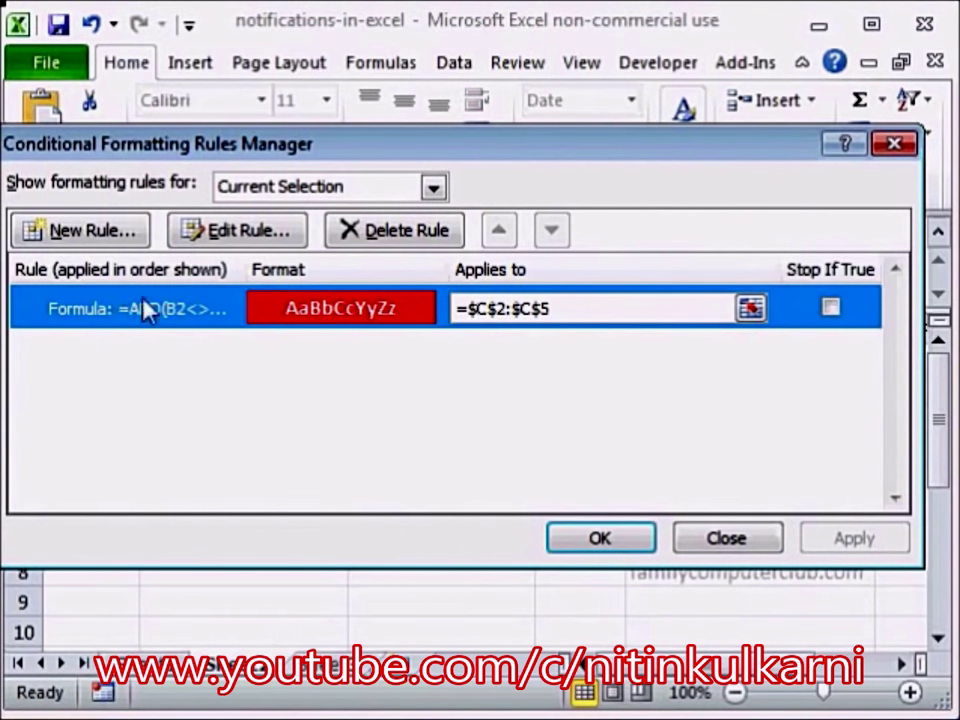
click(220, 238)
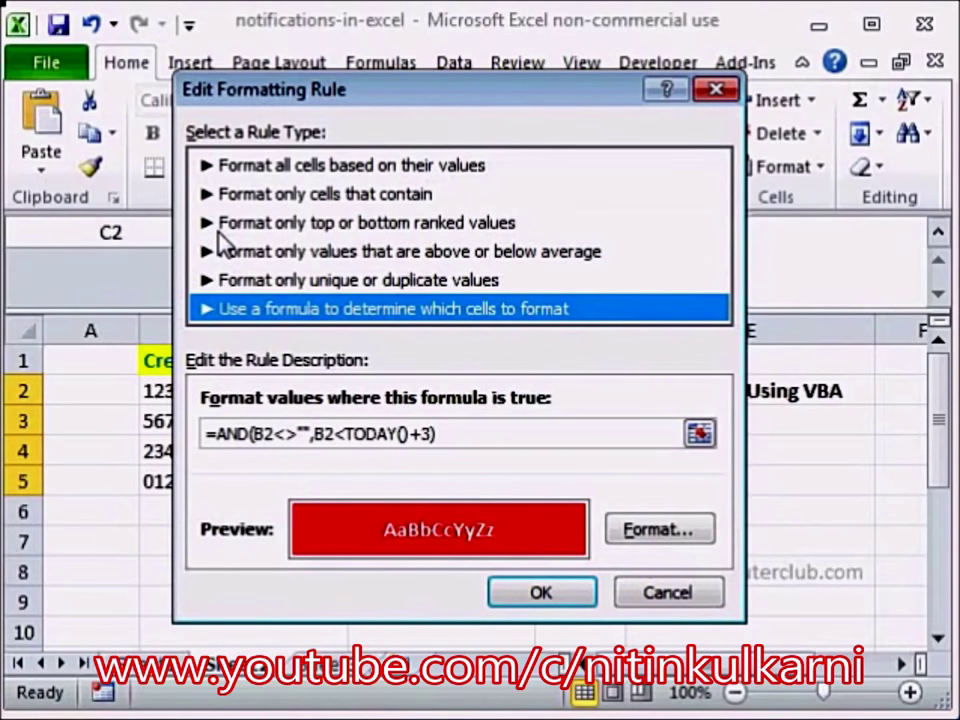
Step: Change both B2 references to C2, apply, and confirm C4 and C5 turn red
click(264, 432)
key(BackSpace)
text(C)
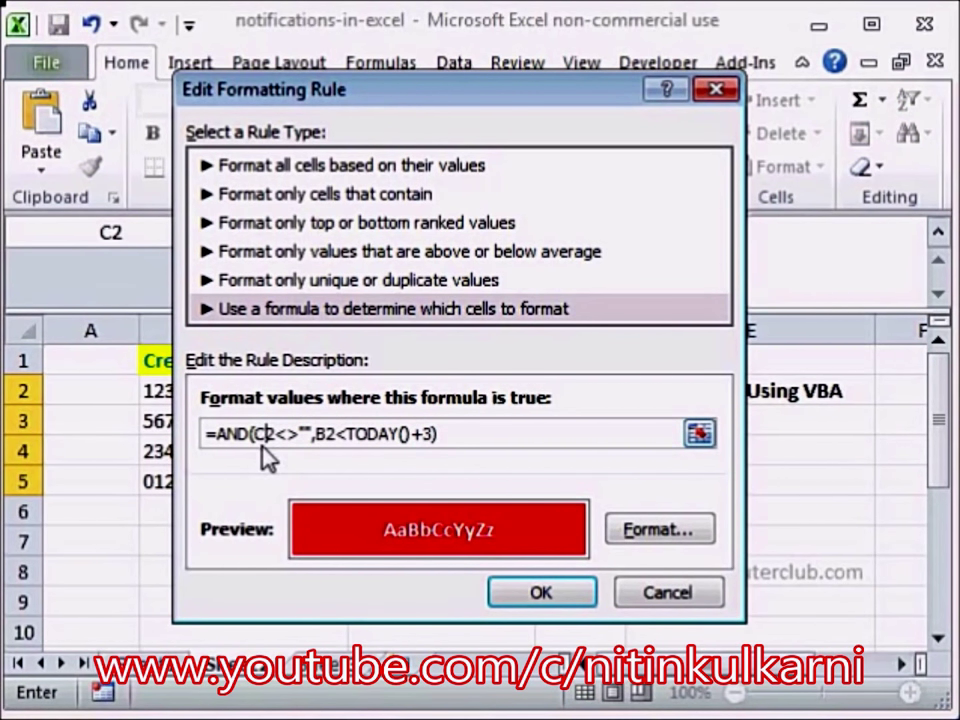
click(318, 434)
key(Delete)
text(C)
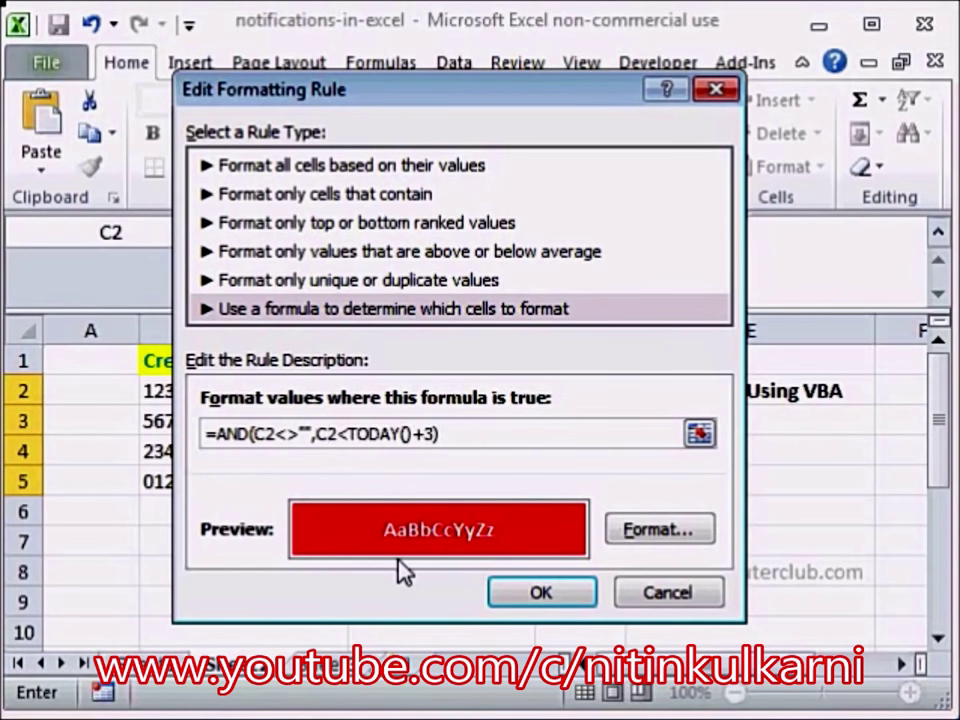
click(553, 598)
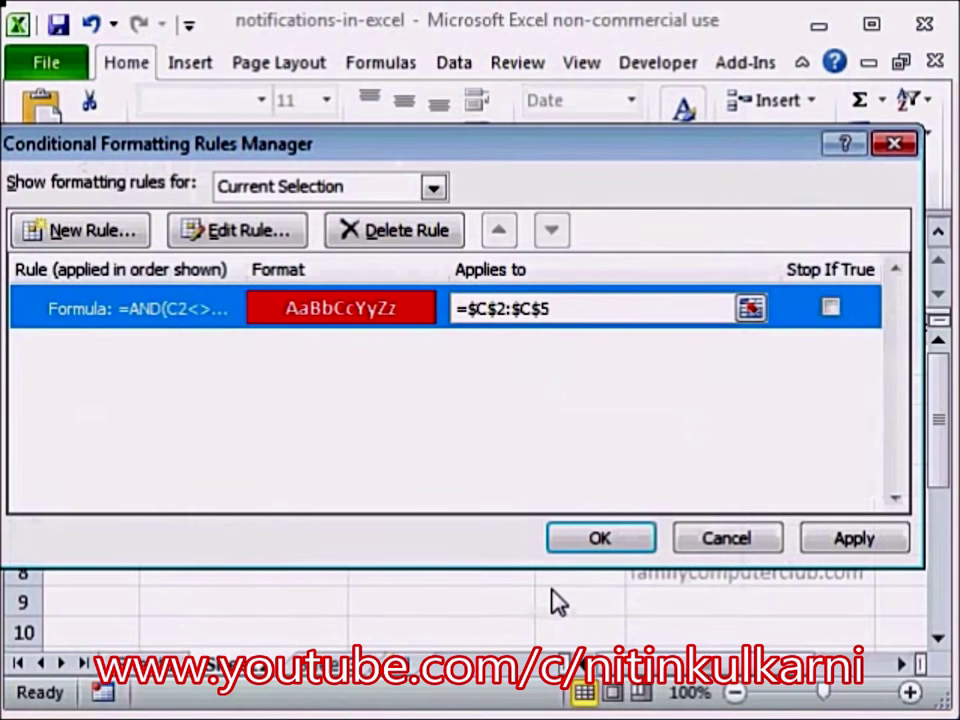
click(851, 541)
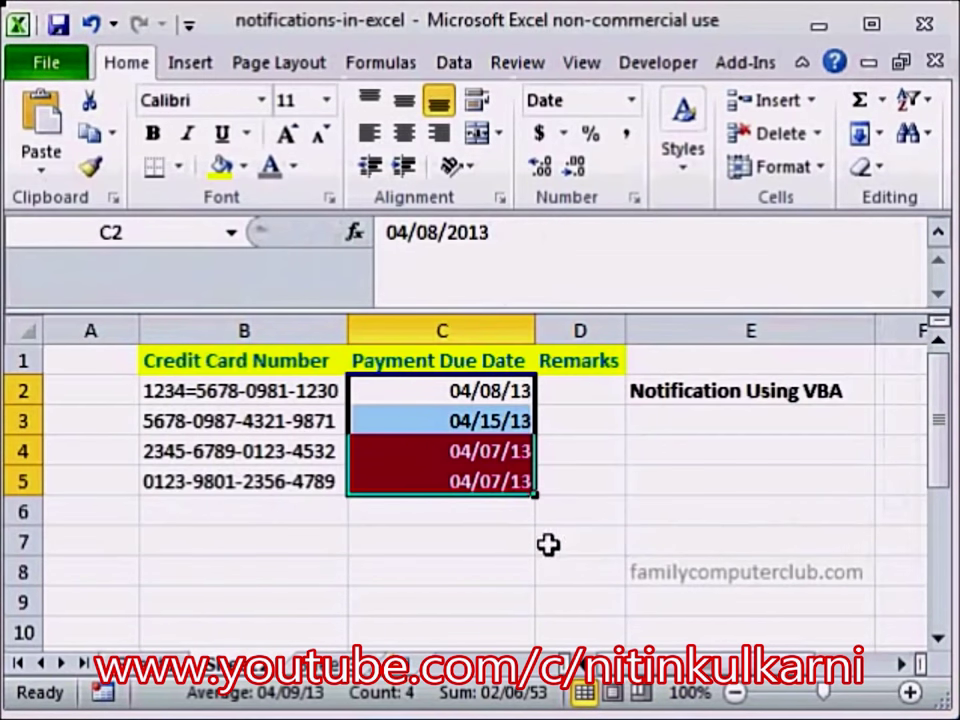
click(497, 454)
click(497, 485)
click(497, 452)
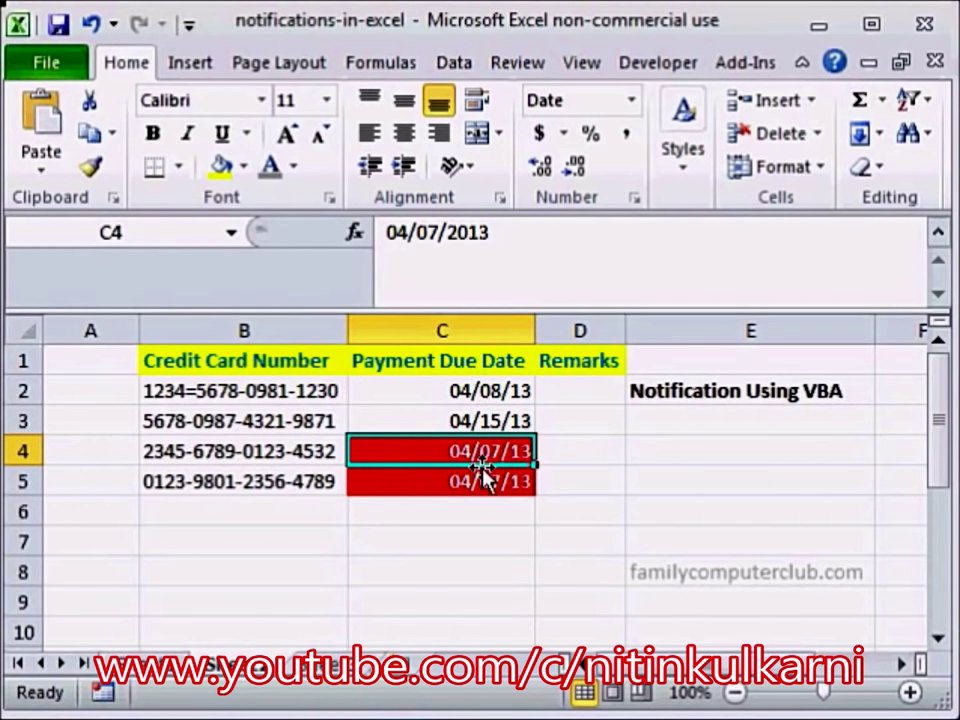
Step: Review C5 and the 'Notification Using VBA' title in E2, then show the Developer tab
click(481, 482)
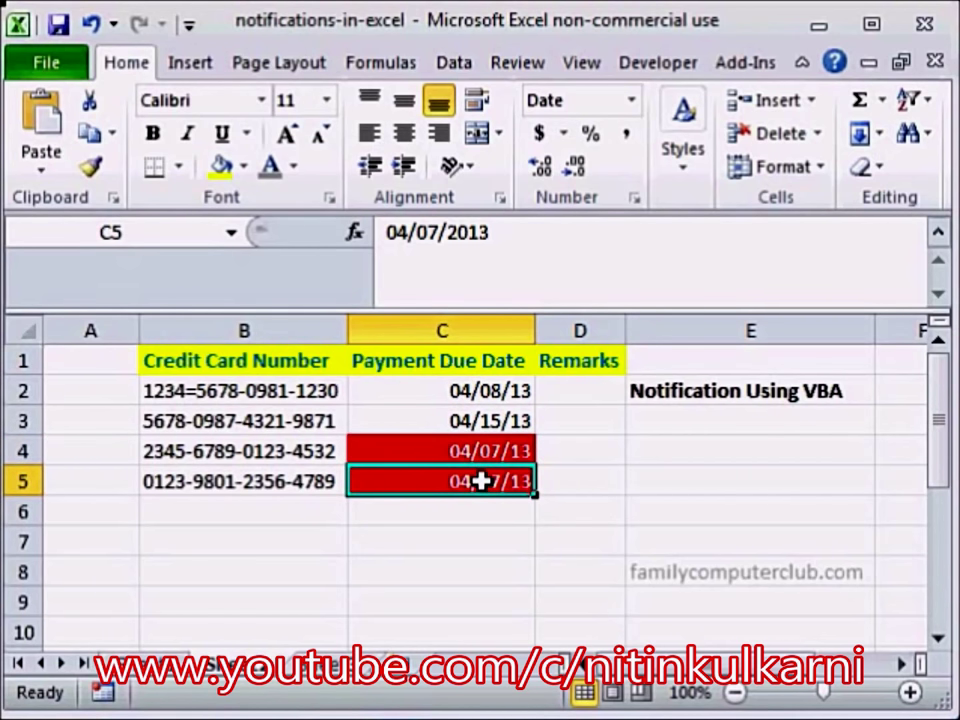
click(677, 392)
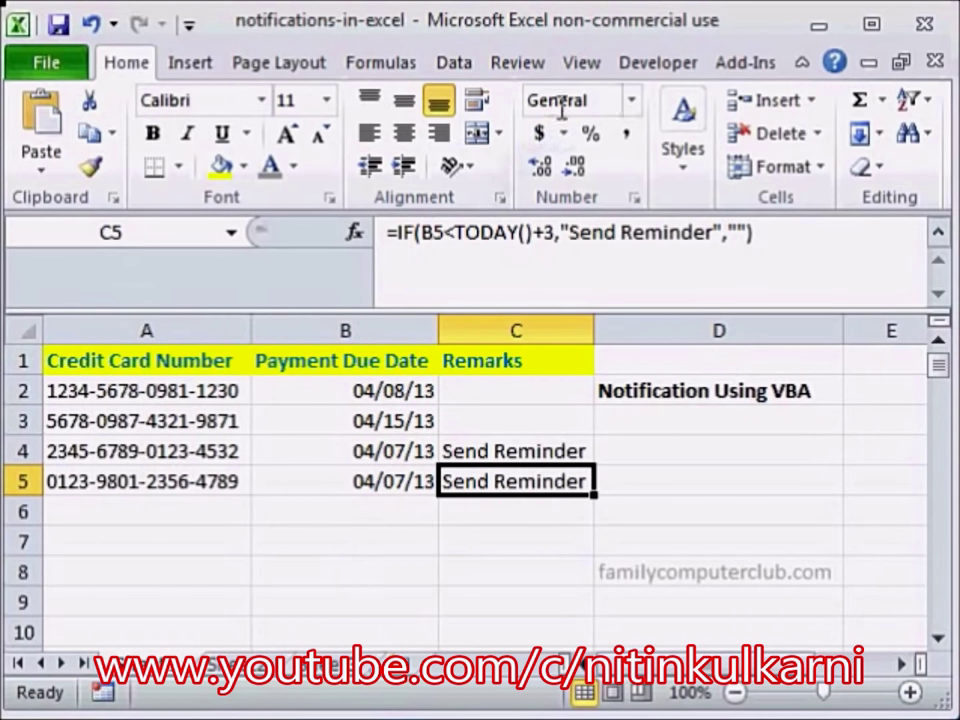
click(636, 68)
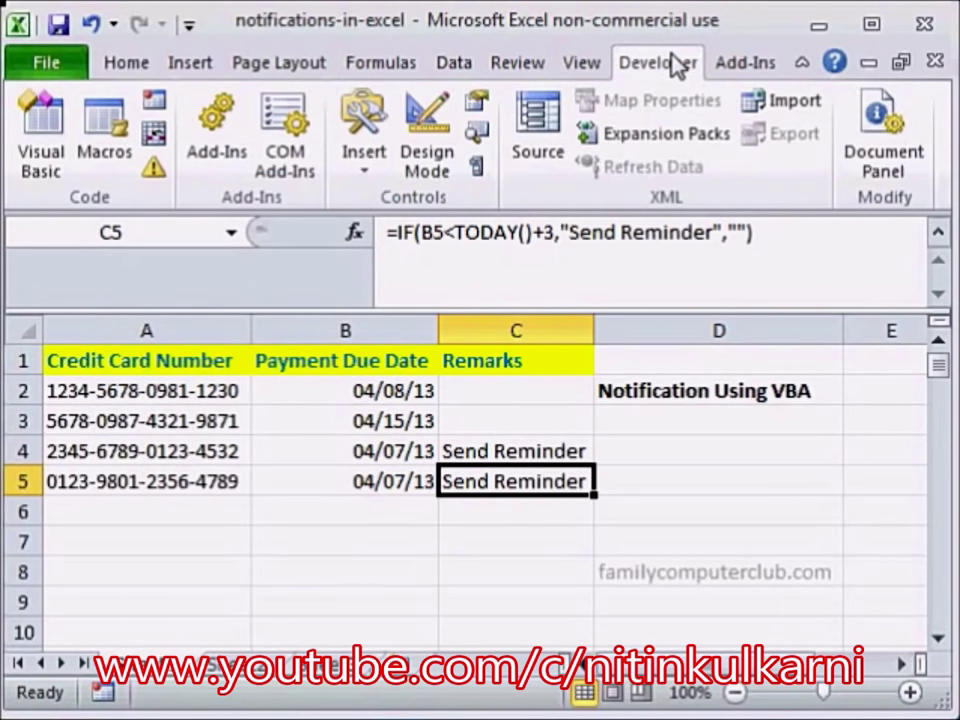
Step: Open the VBA editor and insert a Workbook_Open stub in the ThisWorkbook module
click(42, 128)
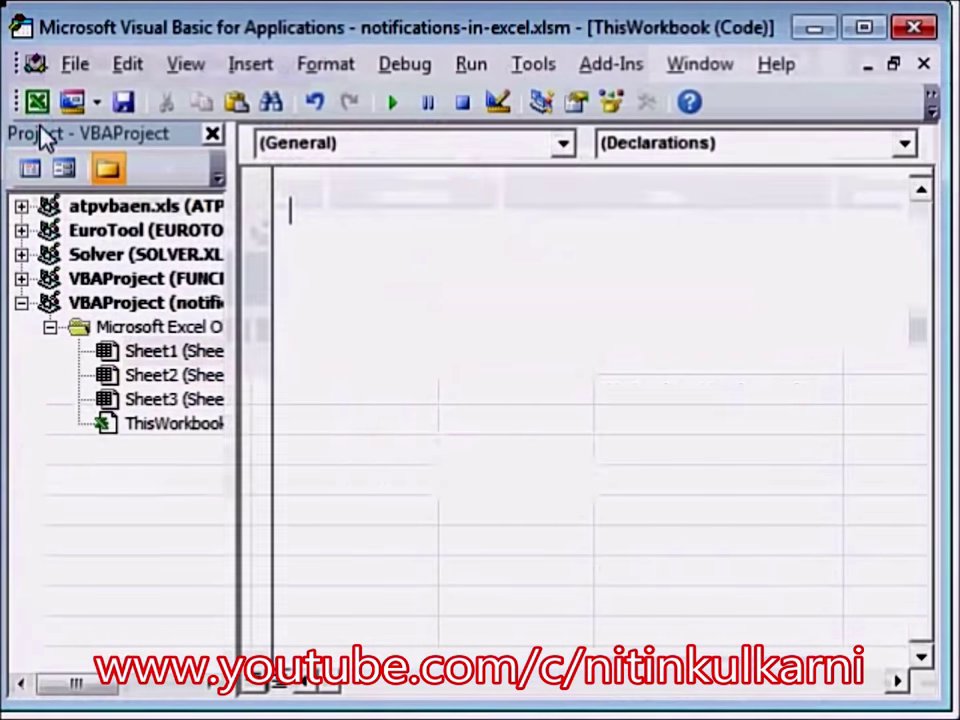
double_click(178, 428)
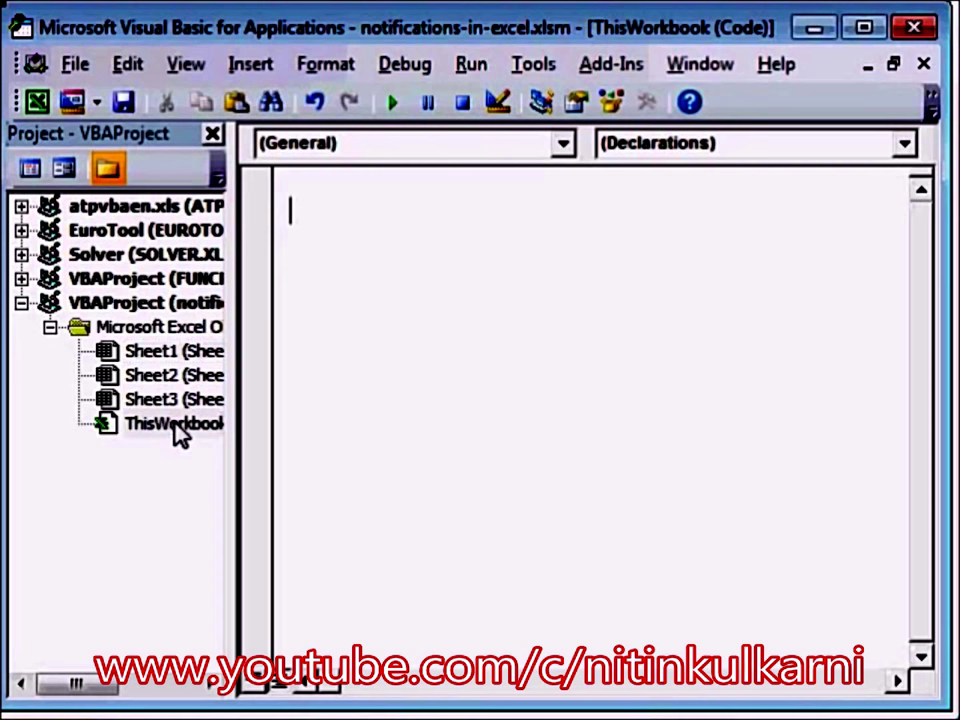
click(560, 146)
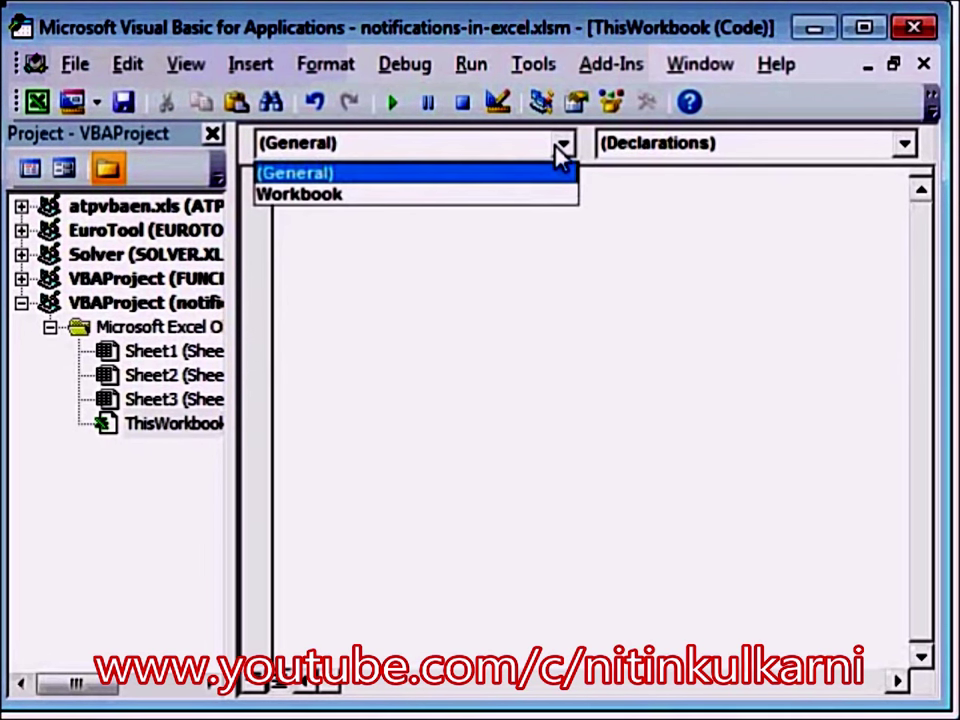
click(476, 197)
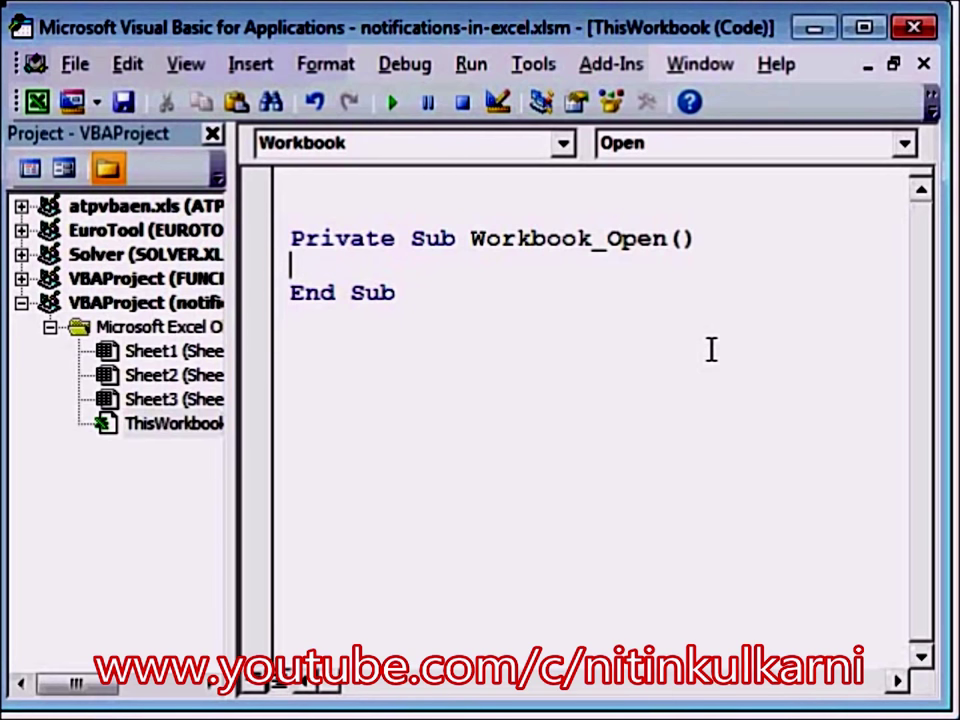
Step: Write a For Each loop over Range("B2:B100") setting Interior.ColorIndex 3, Font.ColorIndex 2 and bold
text(For each cell in Range)
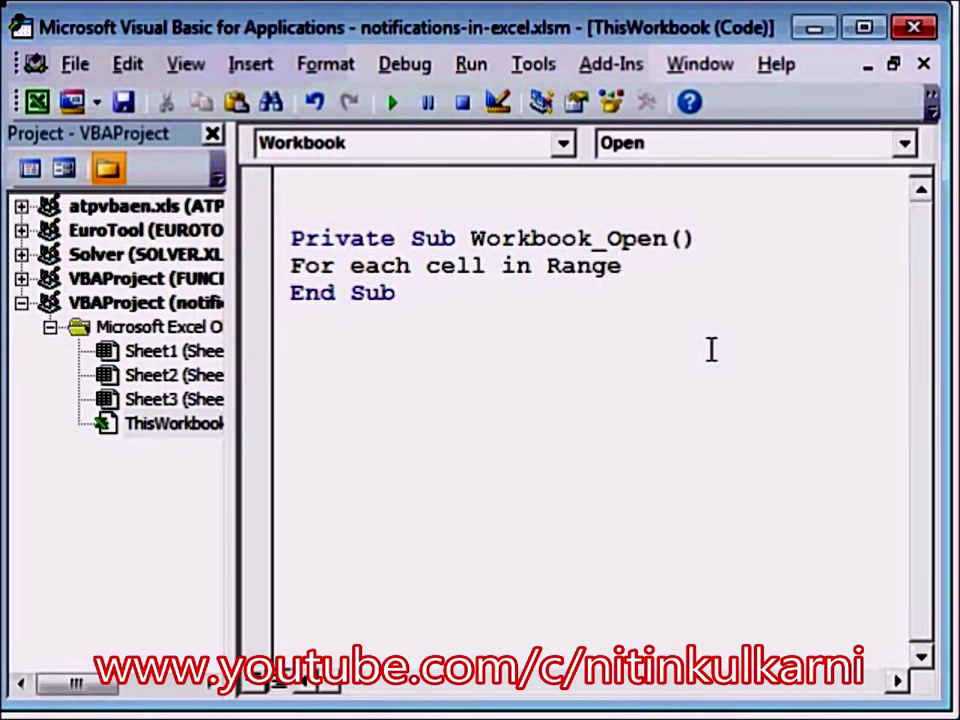
text( ()
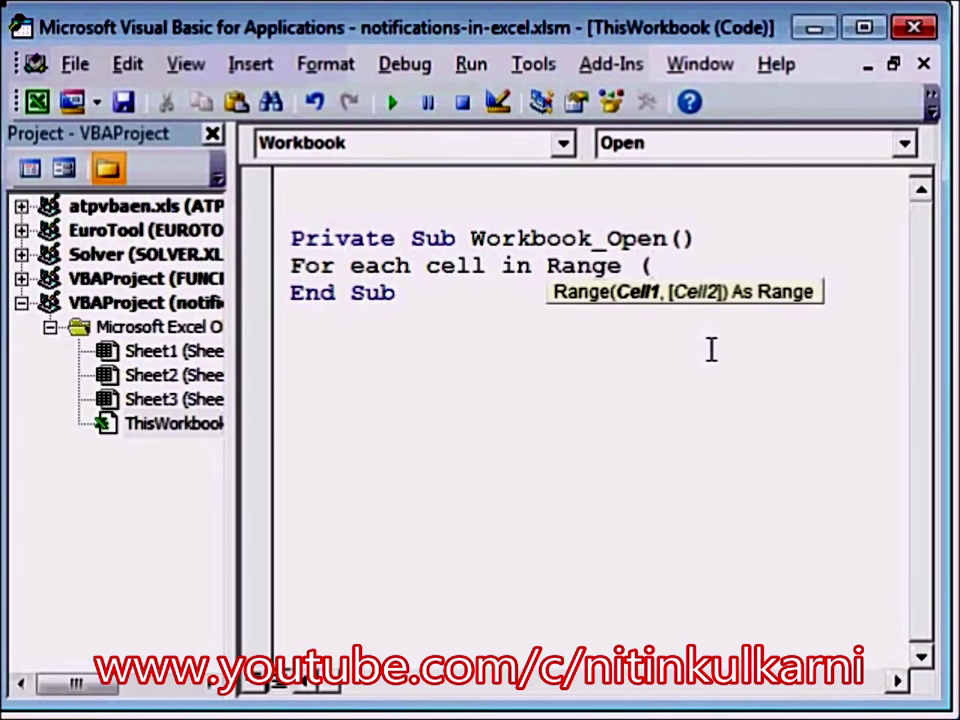
text("B2)
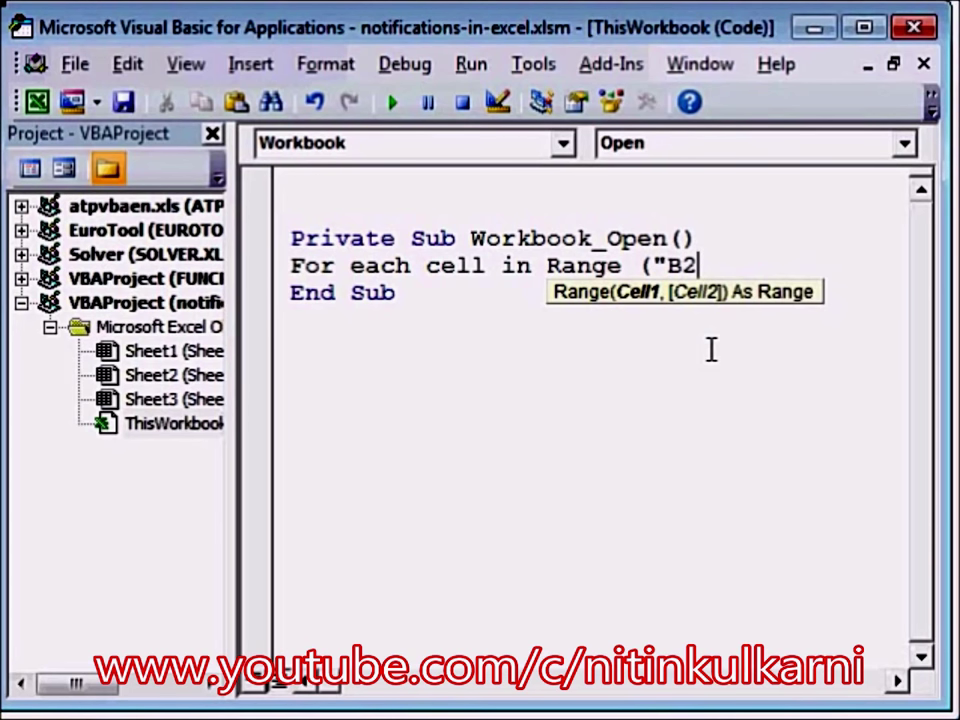
text(:B100"))
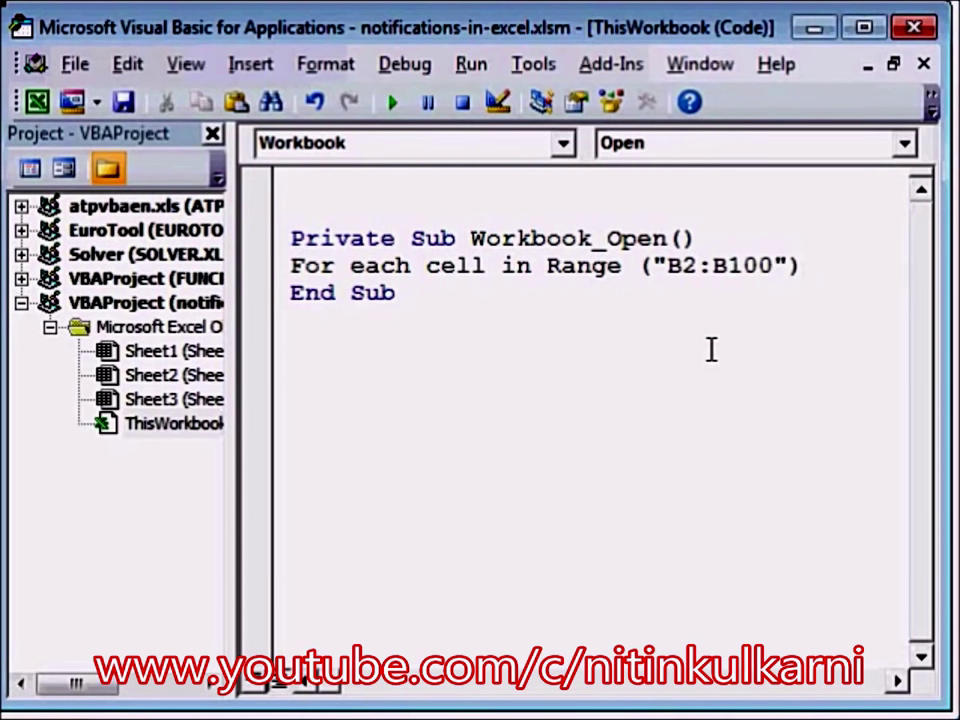
key(Return)
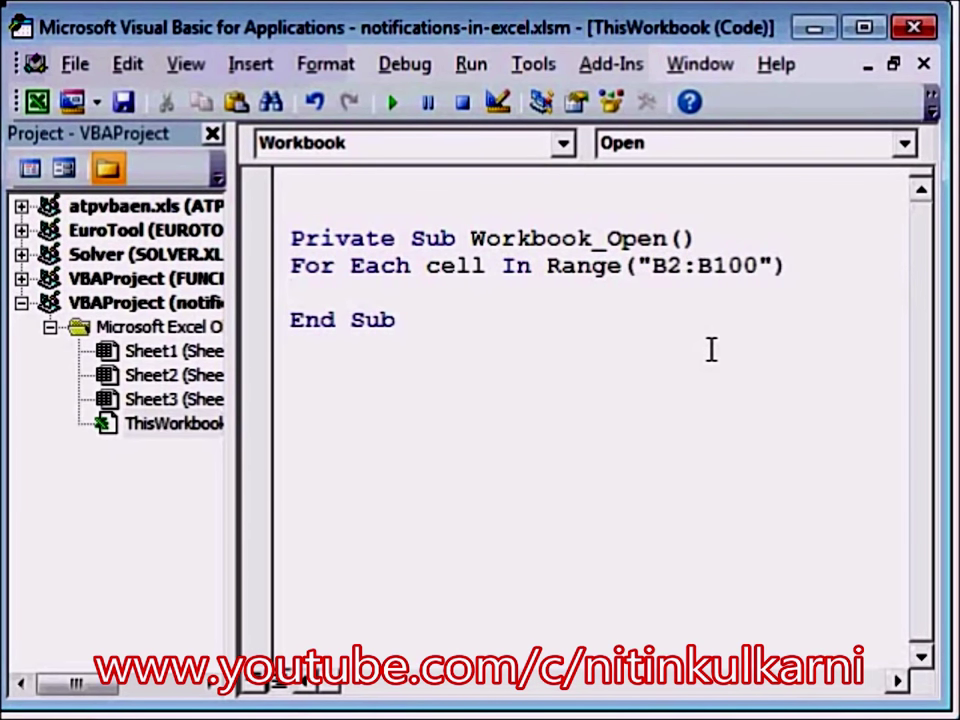
text(cell)
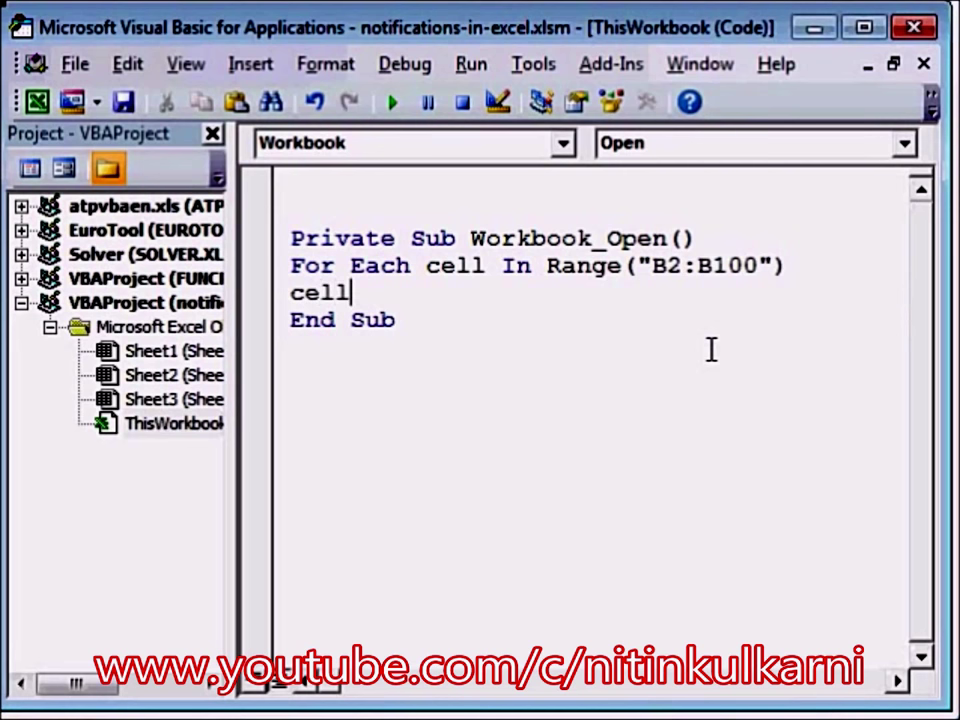
text(.)
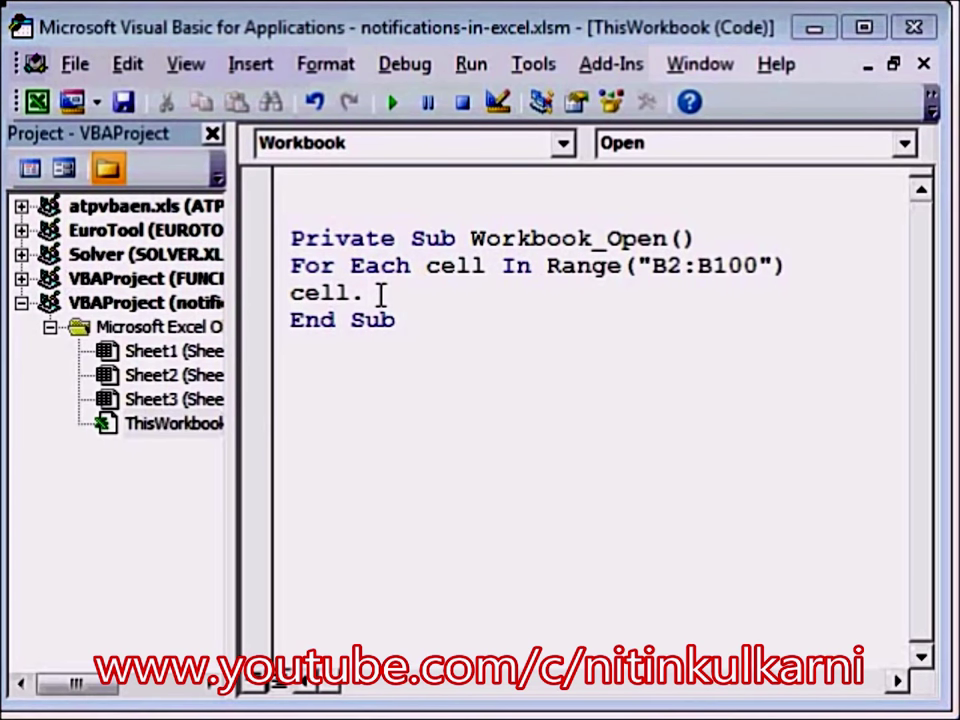
text(In)
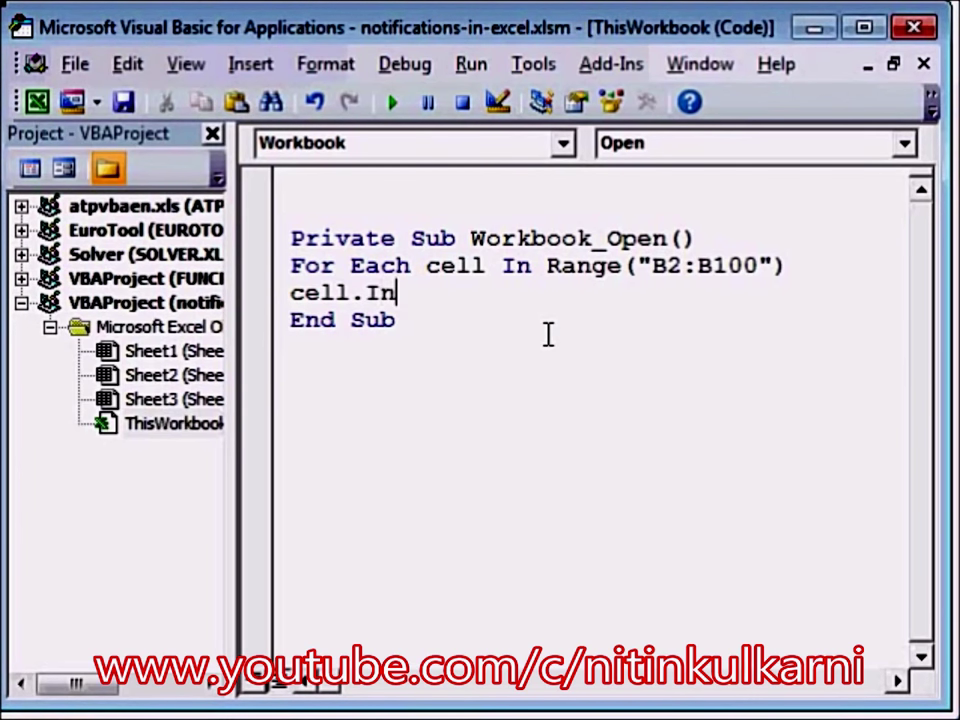
text(terior.color)
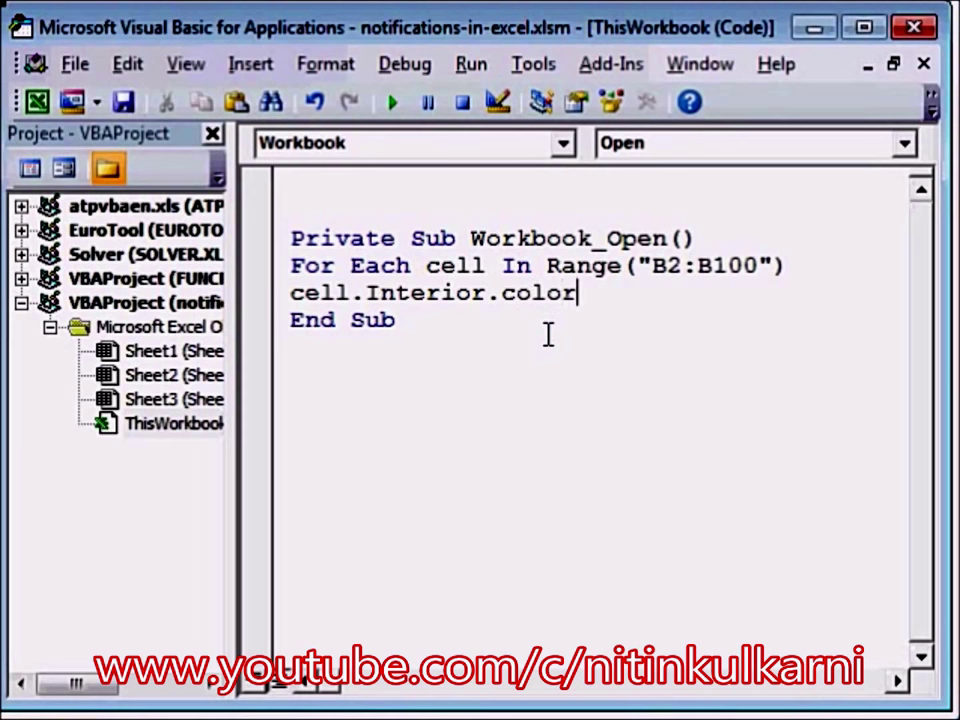
text(index)
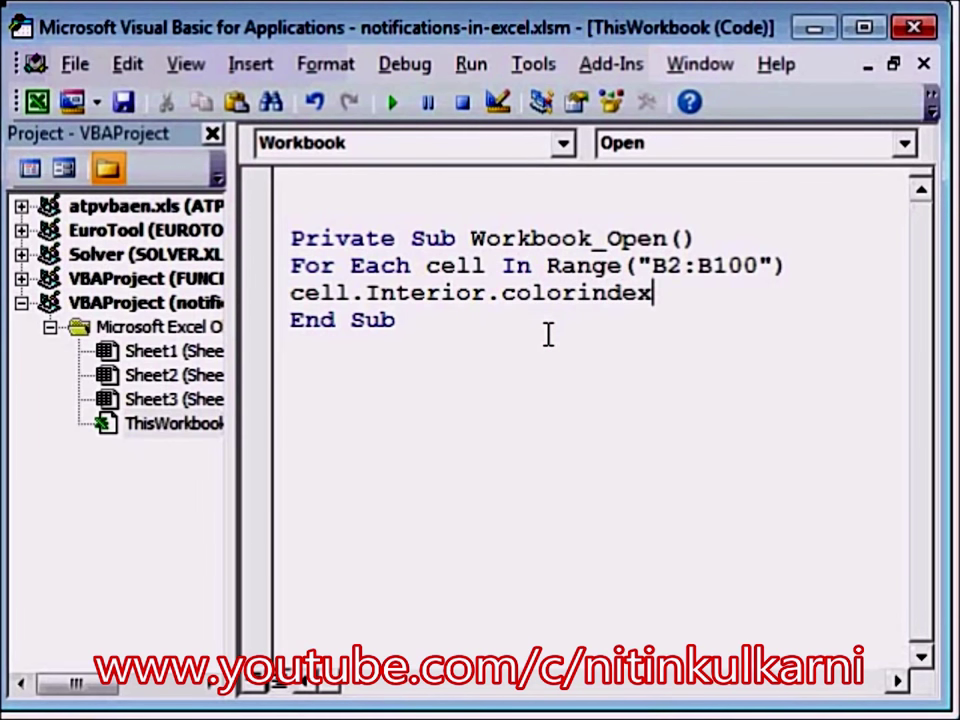
text(=3)
key(Return)
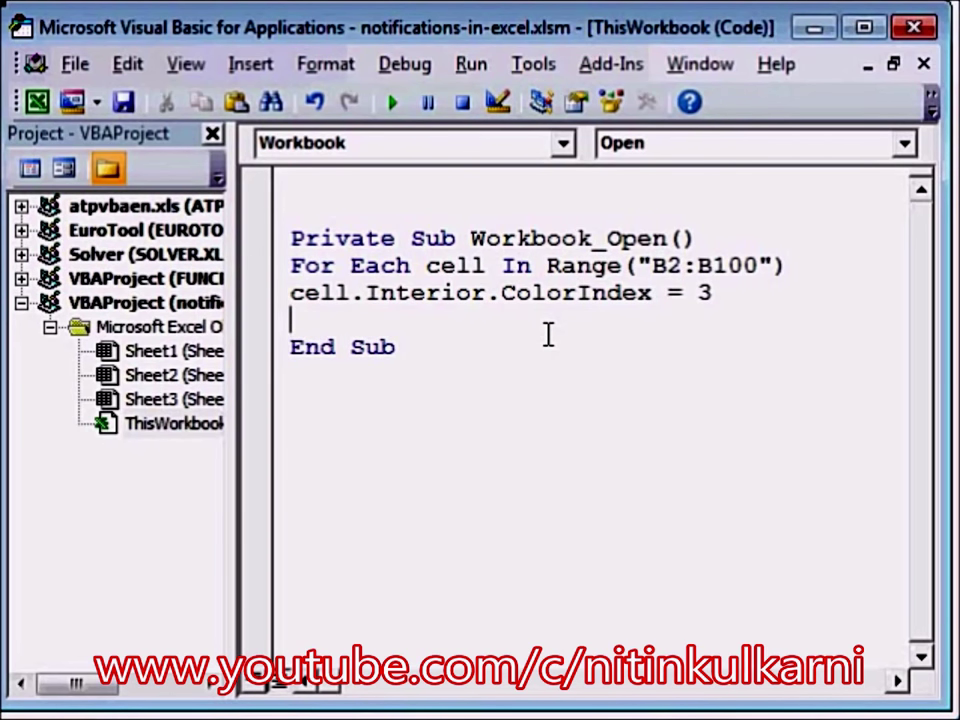
text(cell)
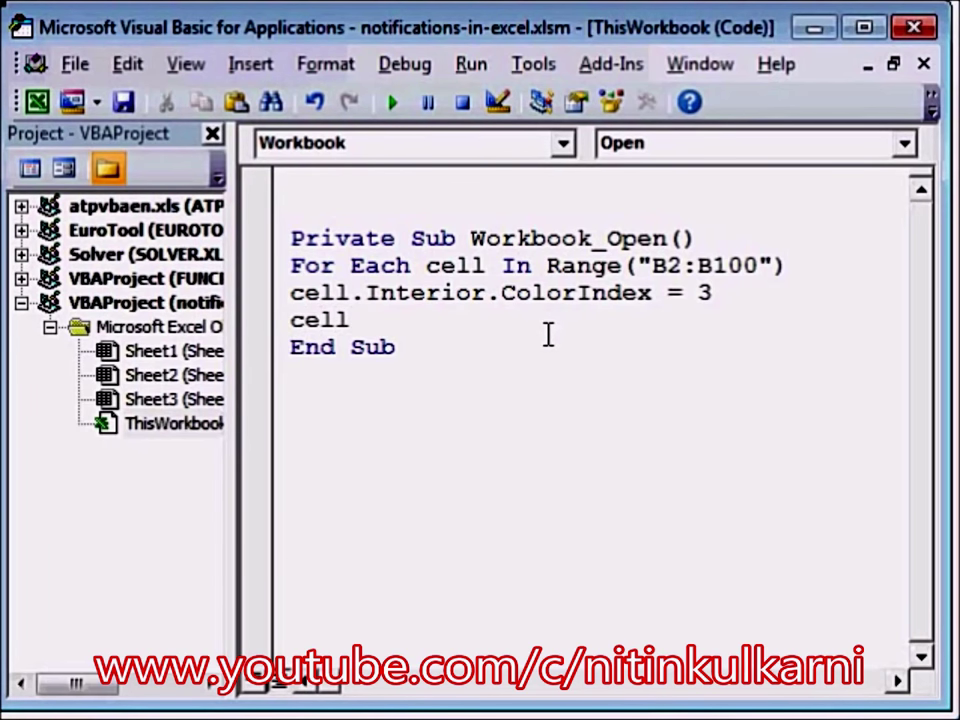
text(.font.co)
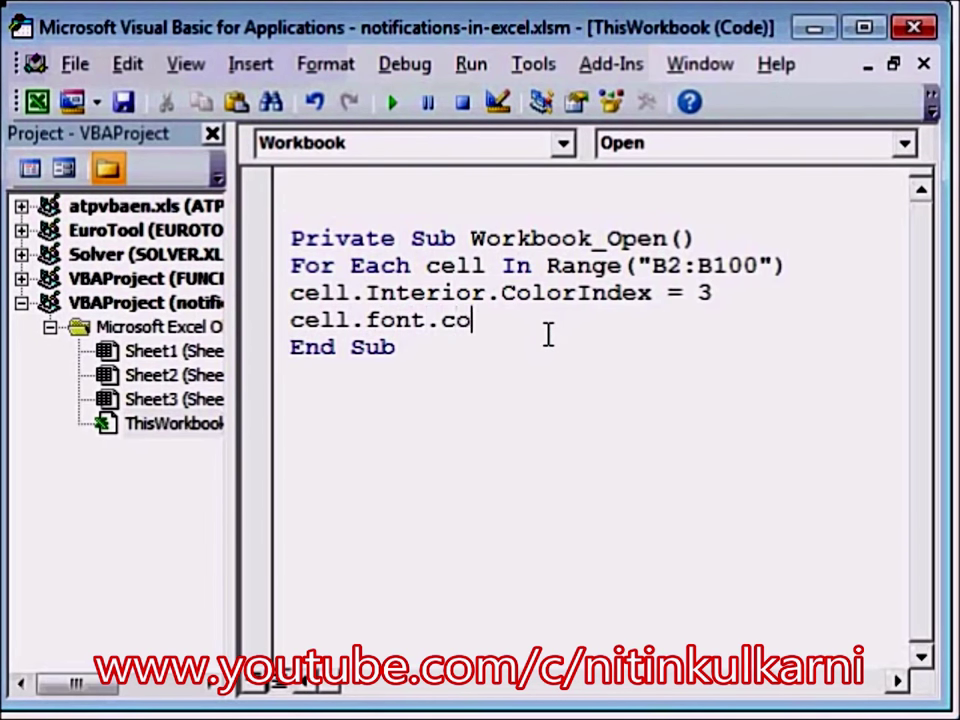
text(lorindex)
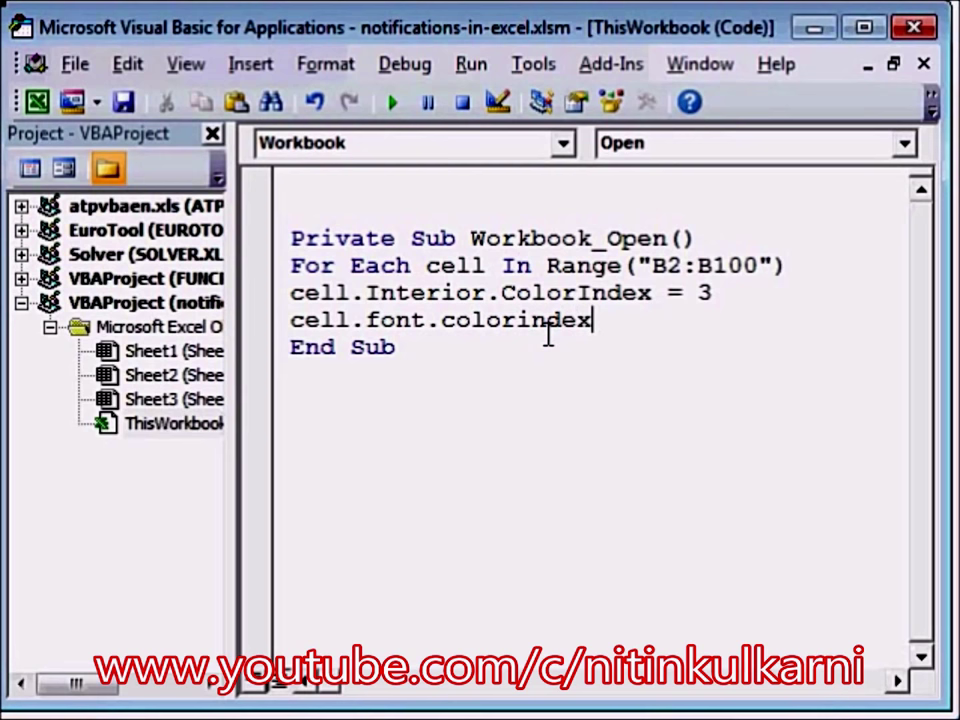
text(=2)
key(Return)
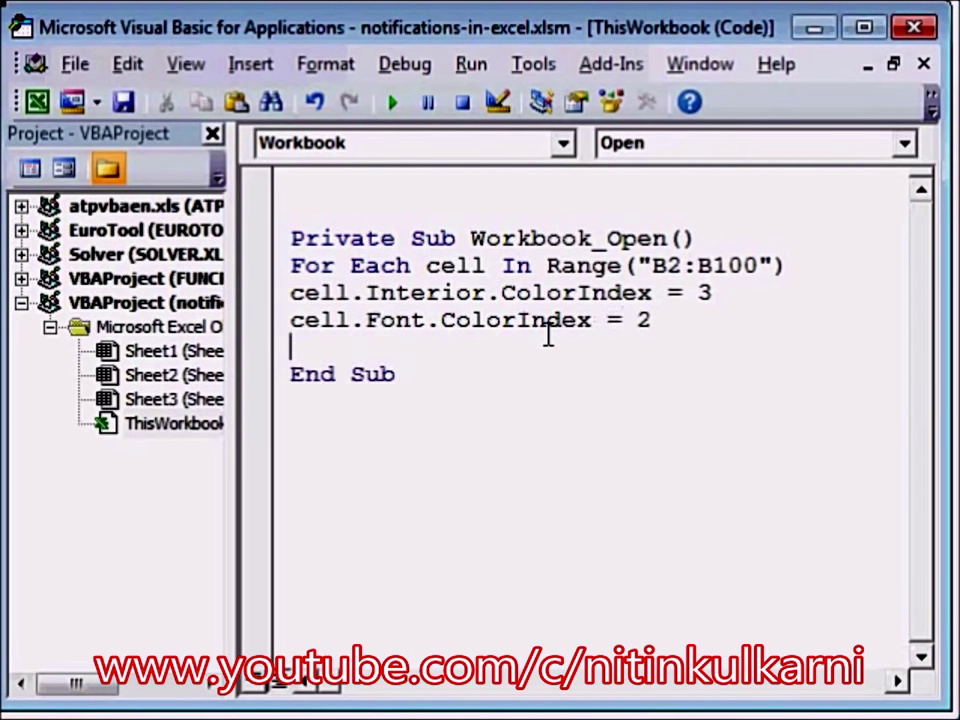
text(cell.fo)
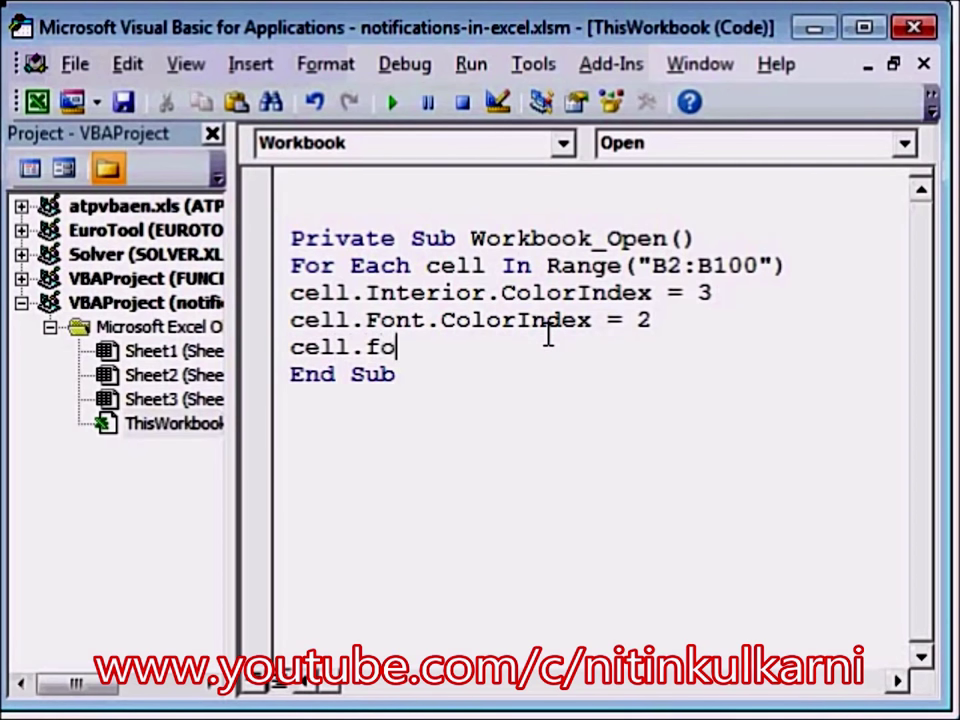
text(nt.bol)
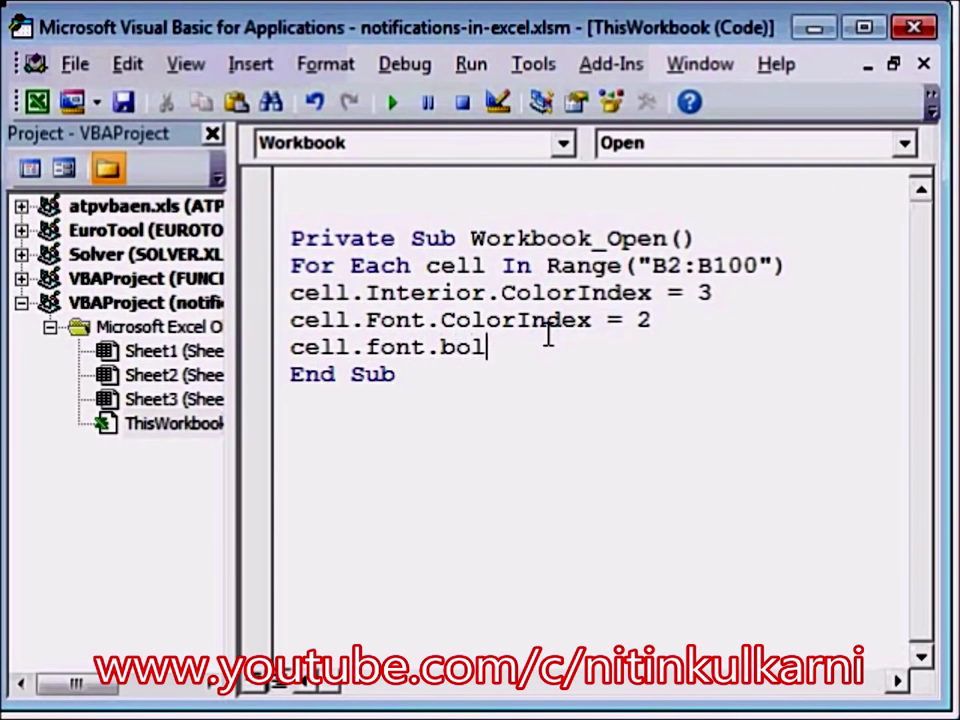
text(d=true)
key(Return)
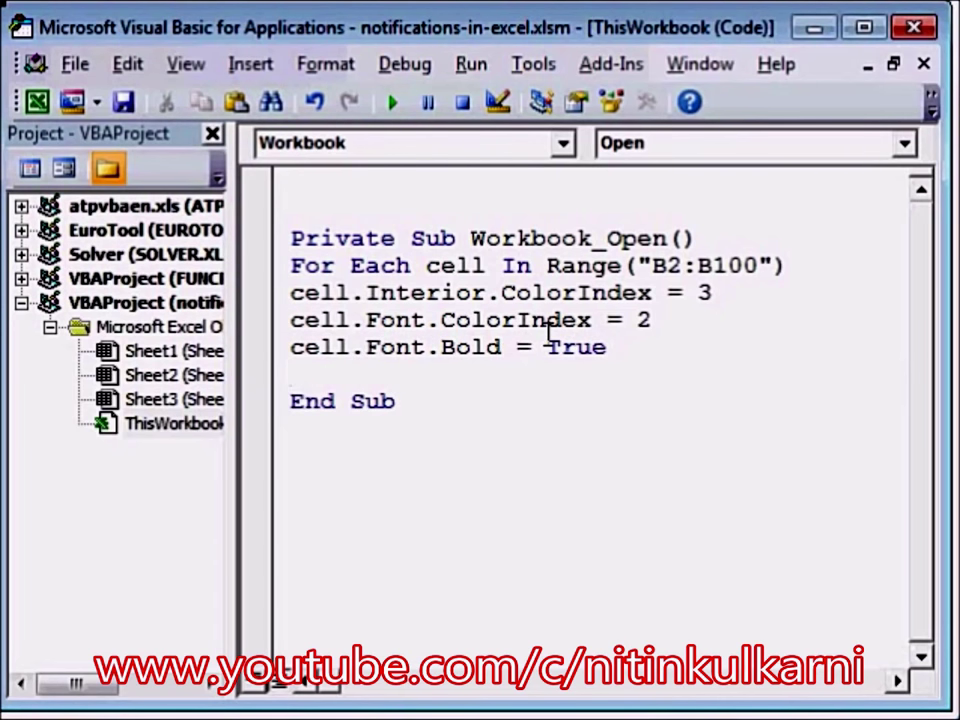
click(290, 292)
key(Return)
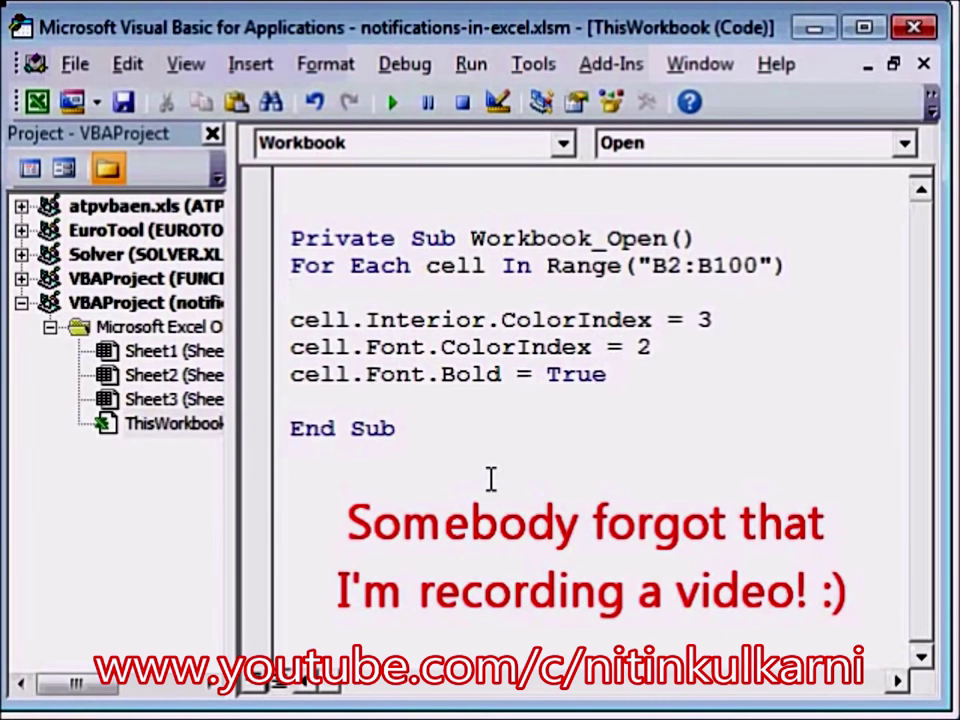
Step: Add the If cell.value<Date+3 AND cell.value<>"" test, closed with End If and Next
text(If cell.valu)
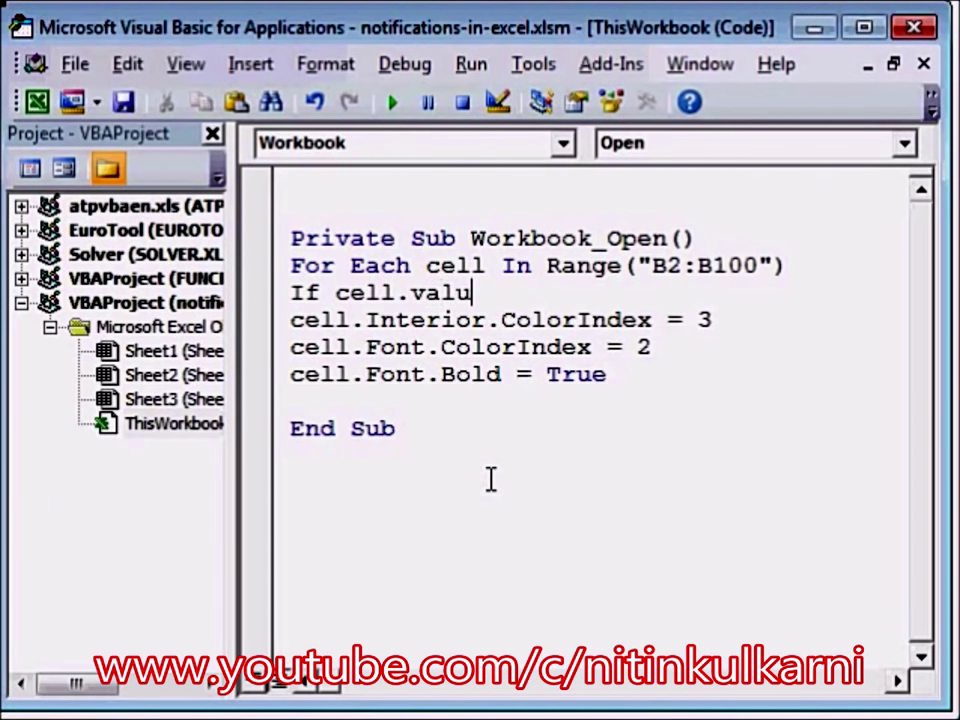
text(e<Date)
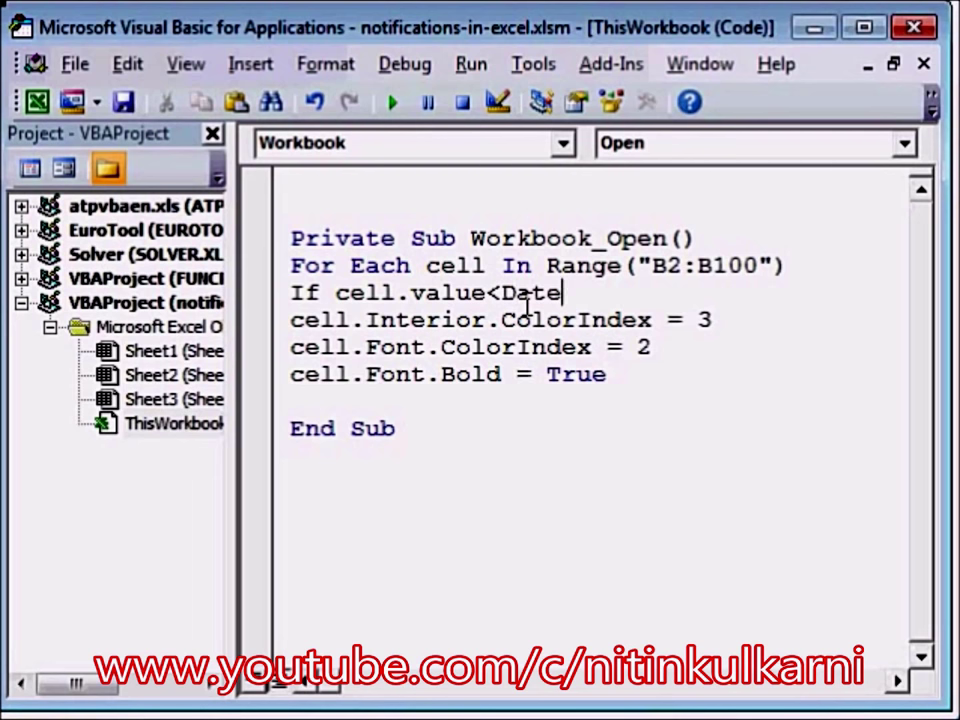
text(+3 AND cell.value)
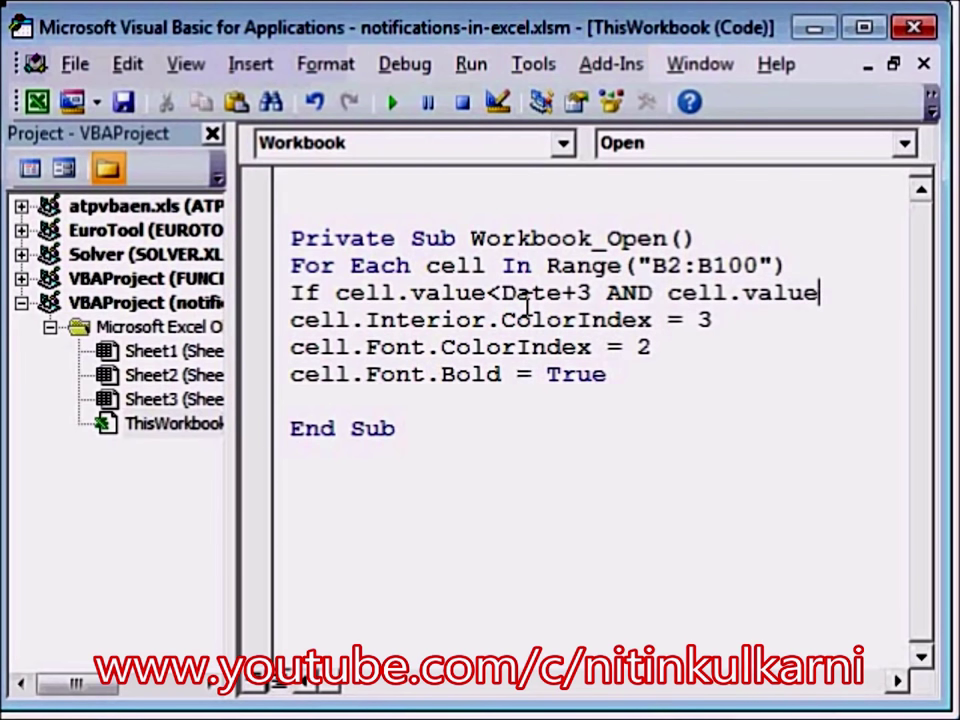
text(<>"" then)
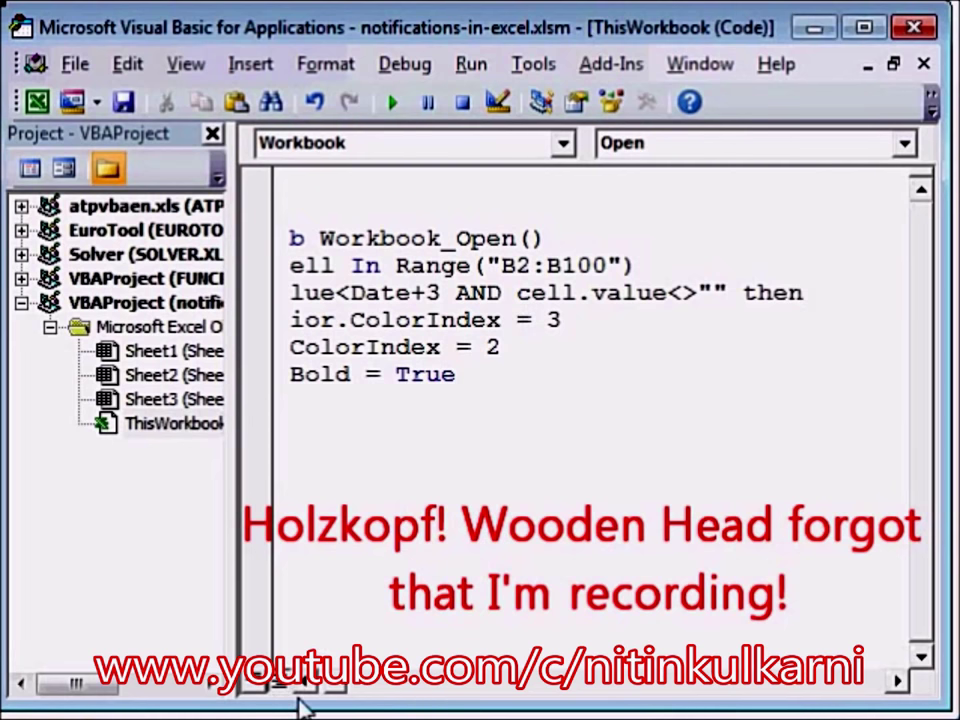
key(Home)
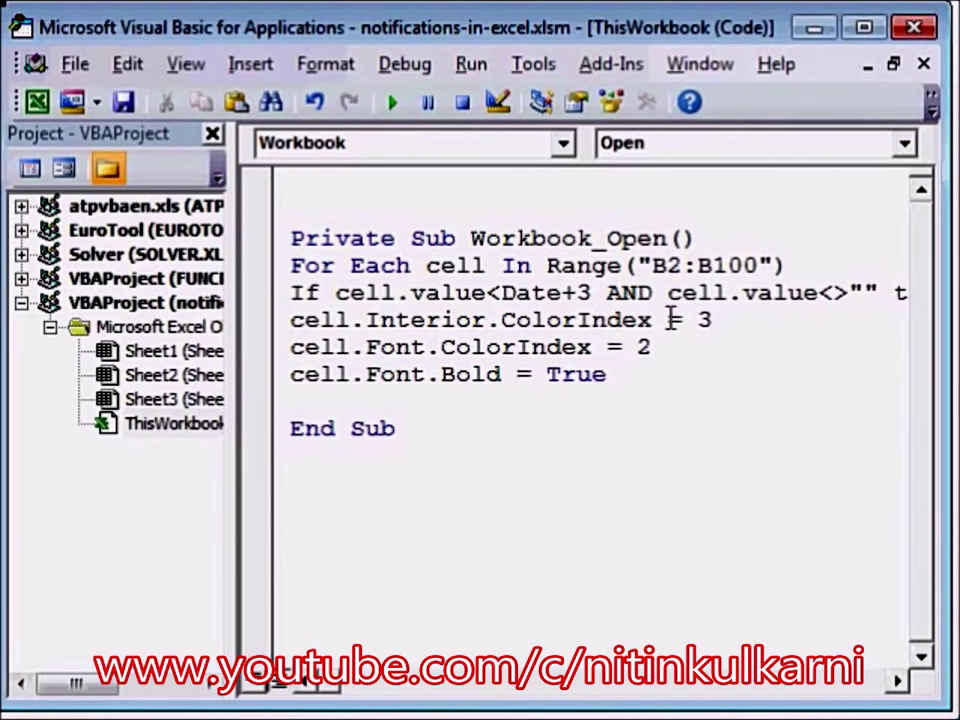
click(321, 405)
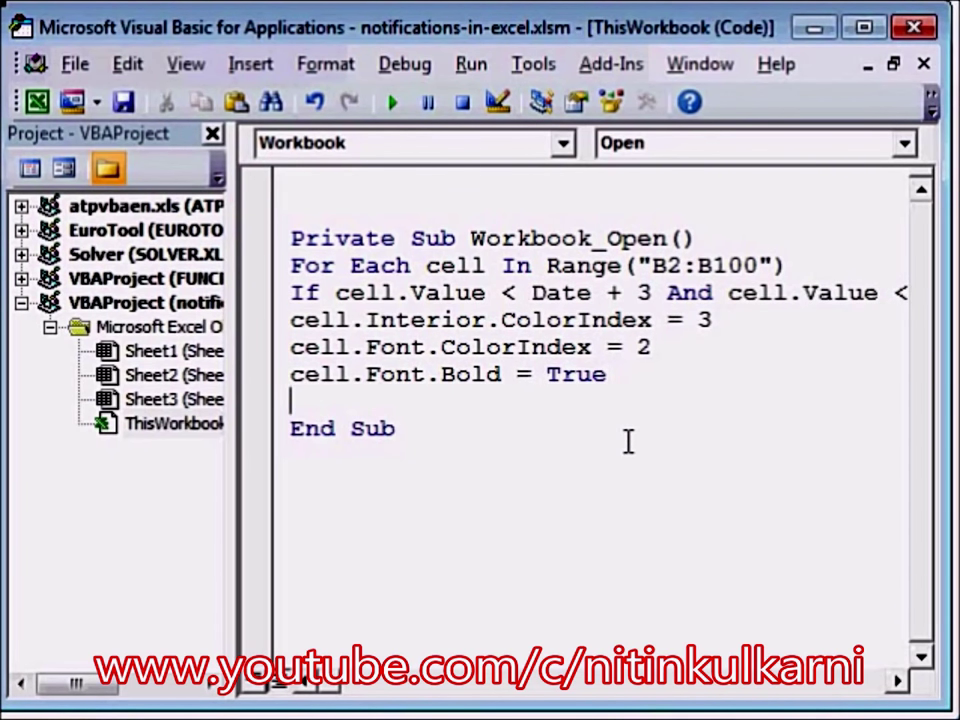
text(end if)
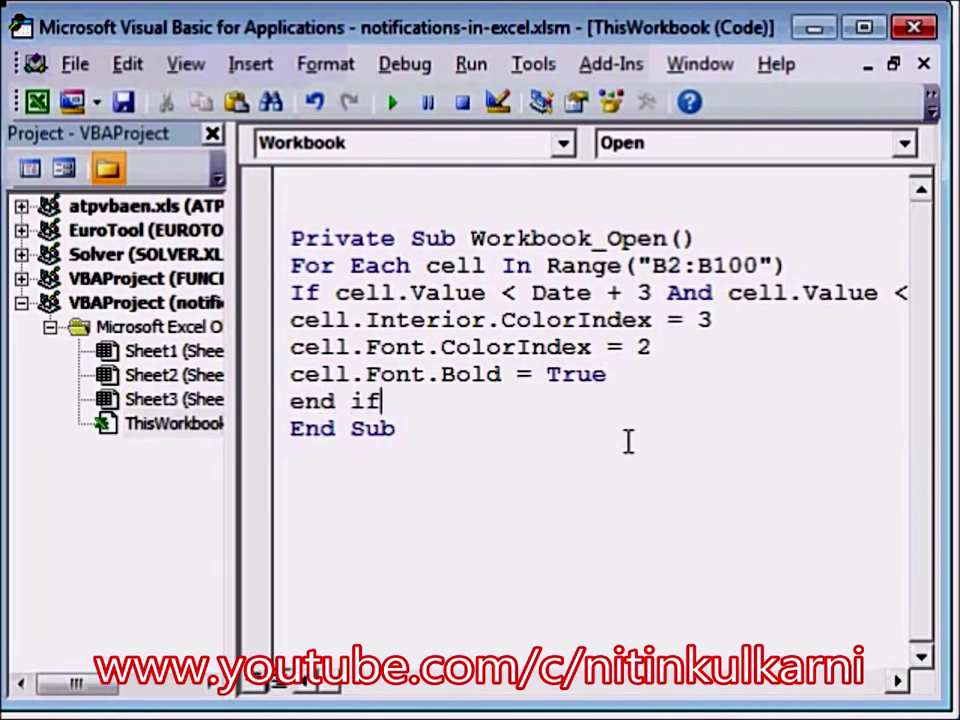
key(Return)
text(next)
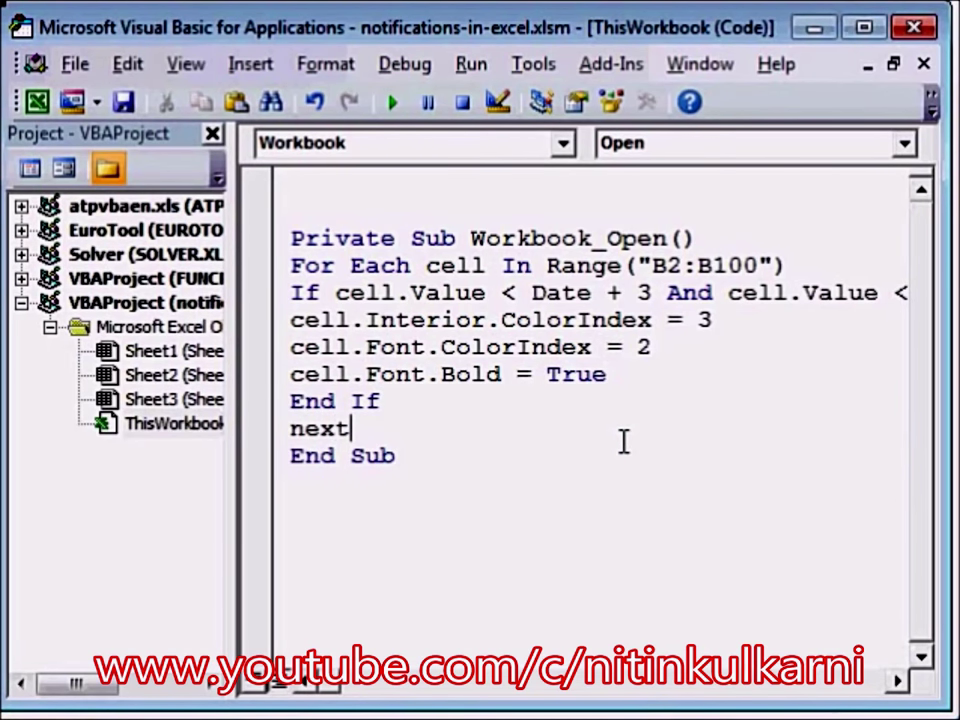
click(503, 476)
click(898, 683)
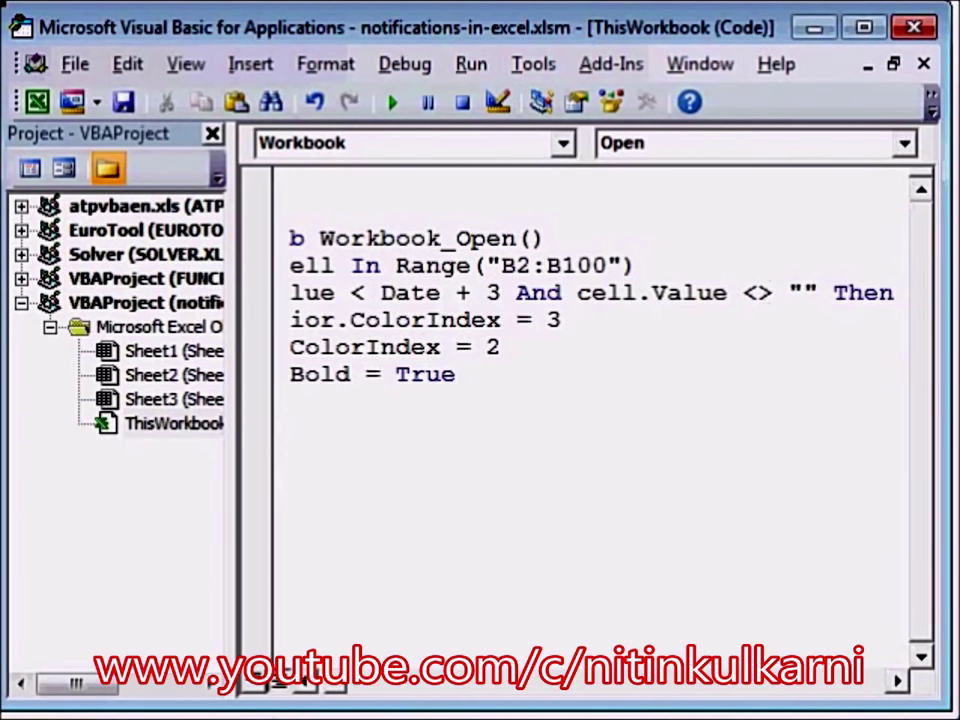
click(310, 688)
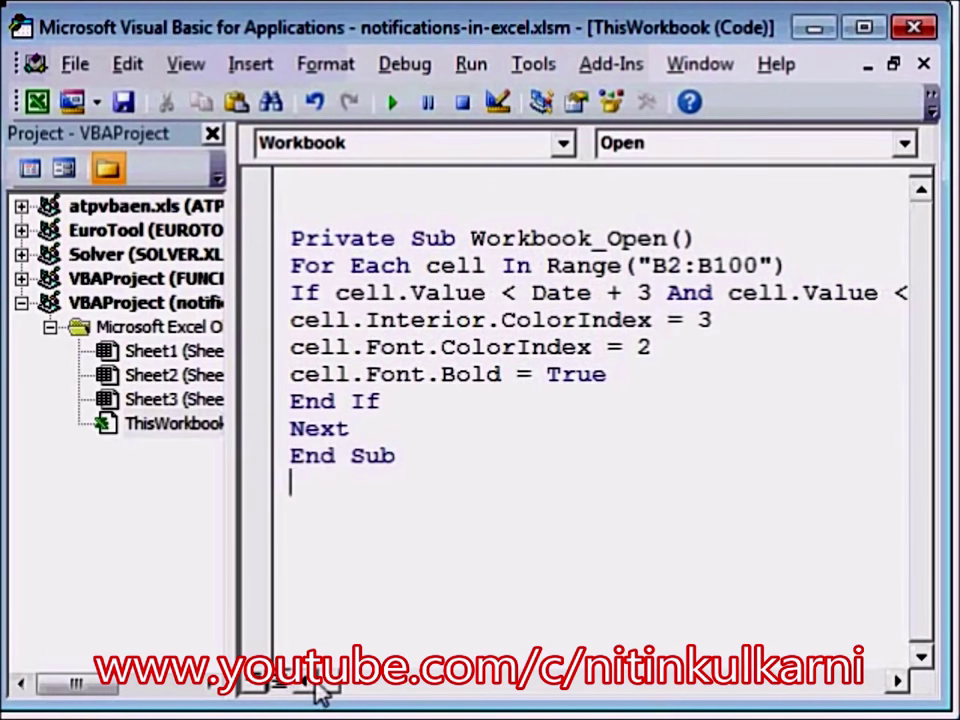
Step: Leave the VBA editor, save and close notifications-in-excel, then reopen it from Recent workbooks
click(912, 30)
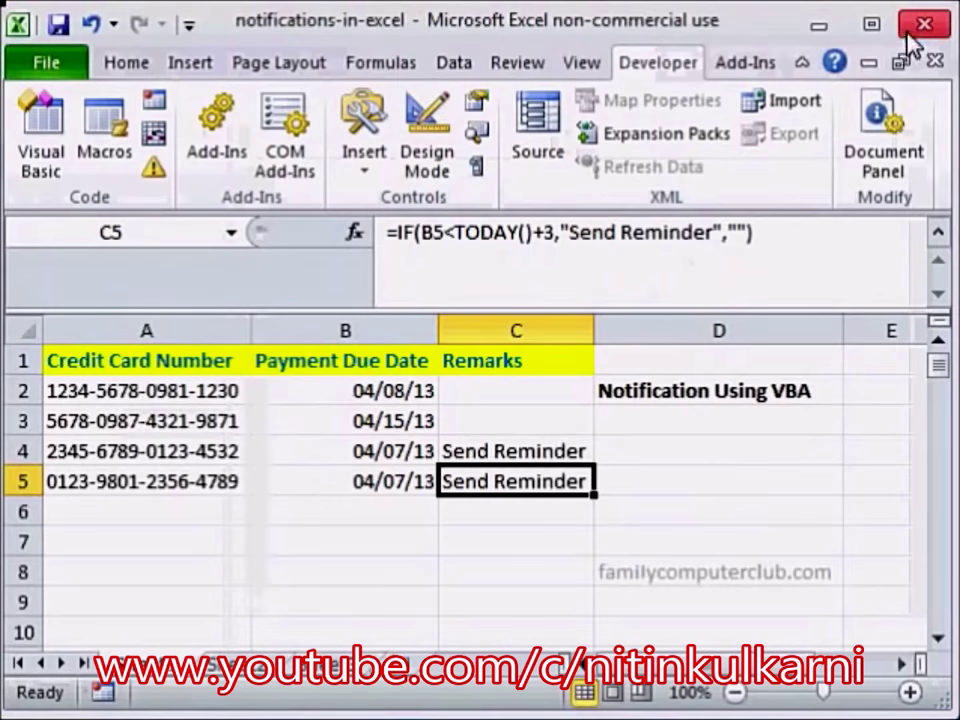
click(60, 26)
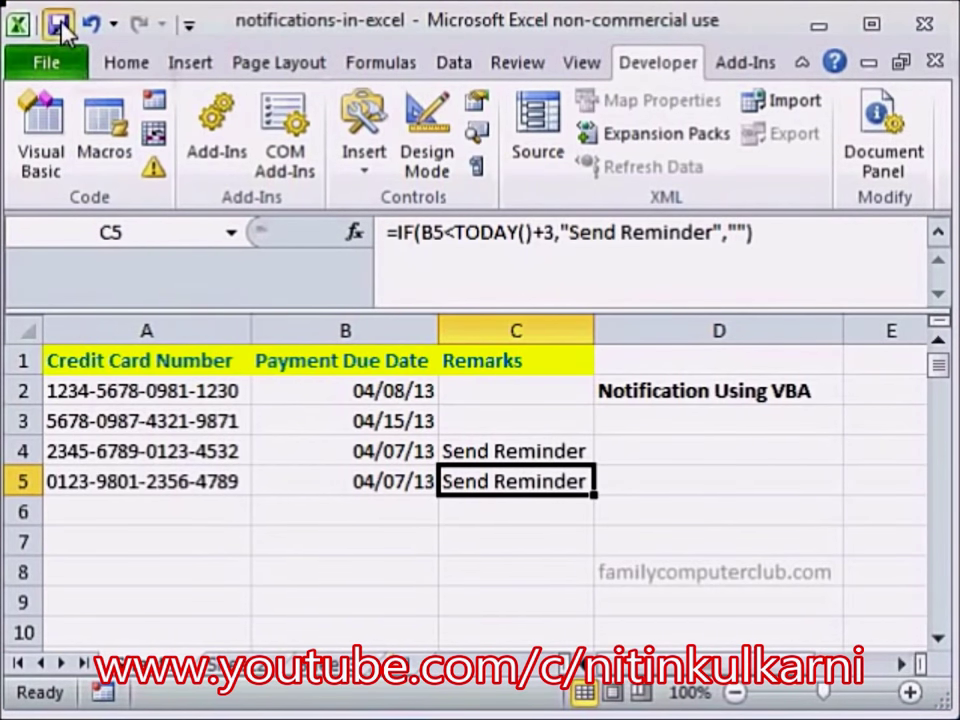
click(48, 64)
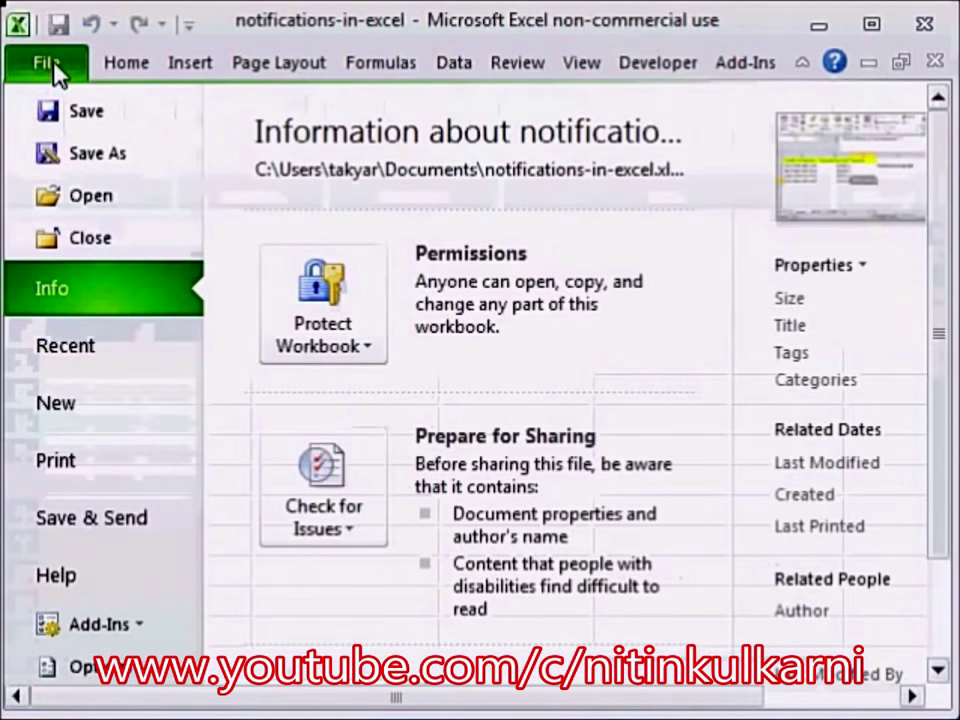
click(90, 240)
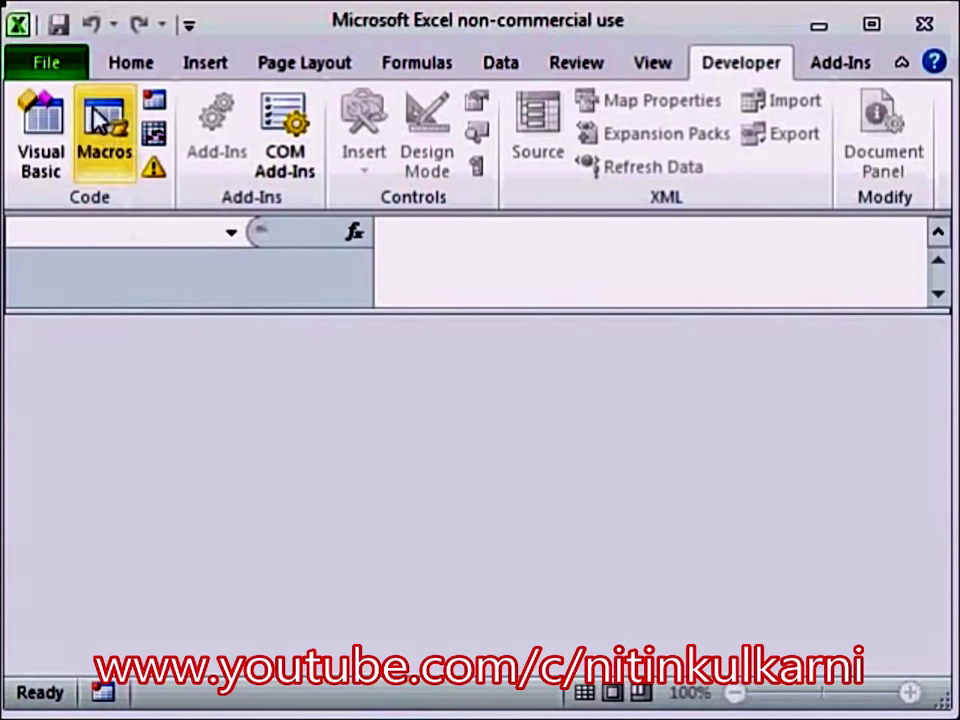
click(72, 64)
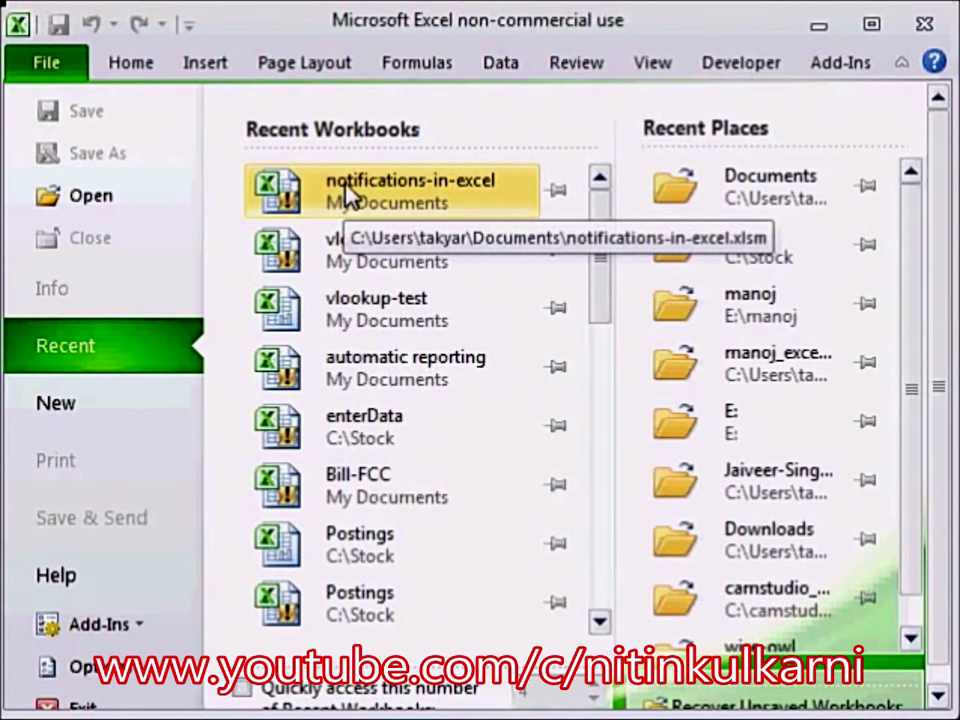
click(344, 195)
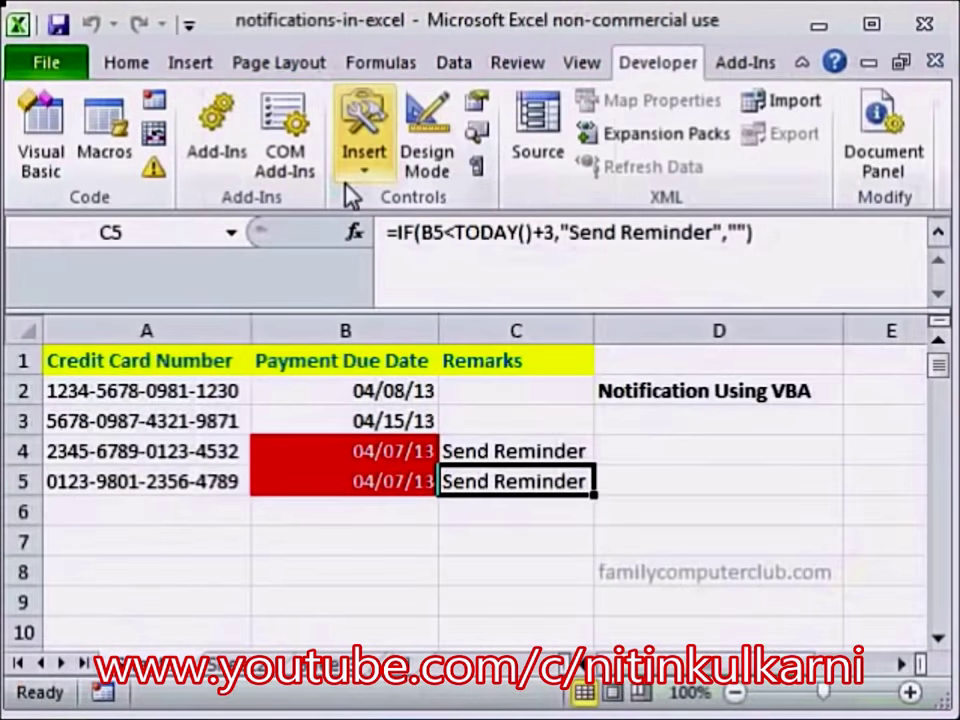
click(358, 442)
click(375, 482)
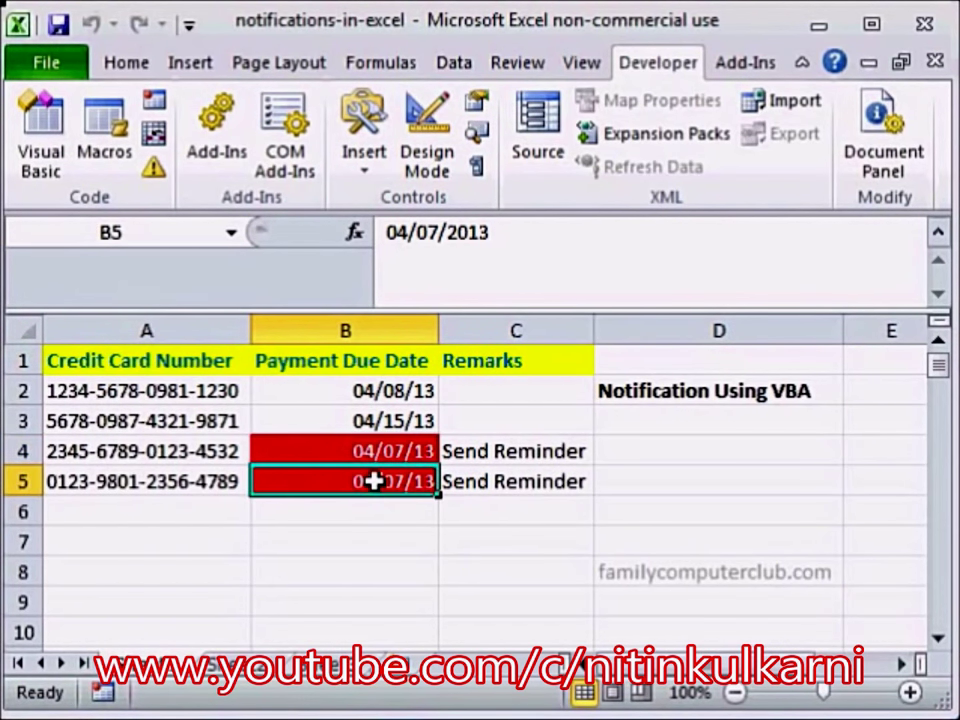
click(369, 450)
click(381, 484)
click(371, 451)
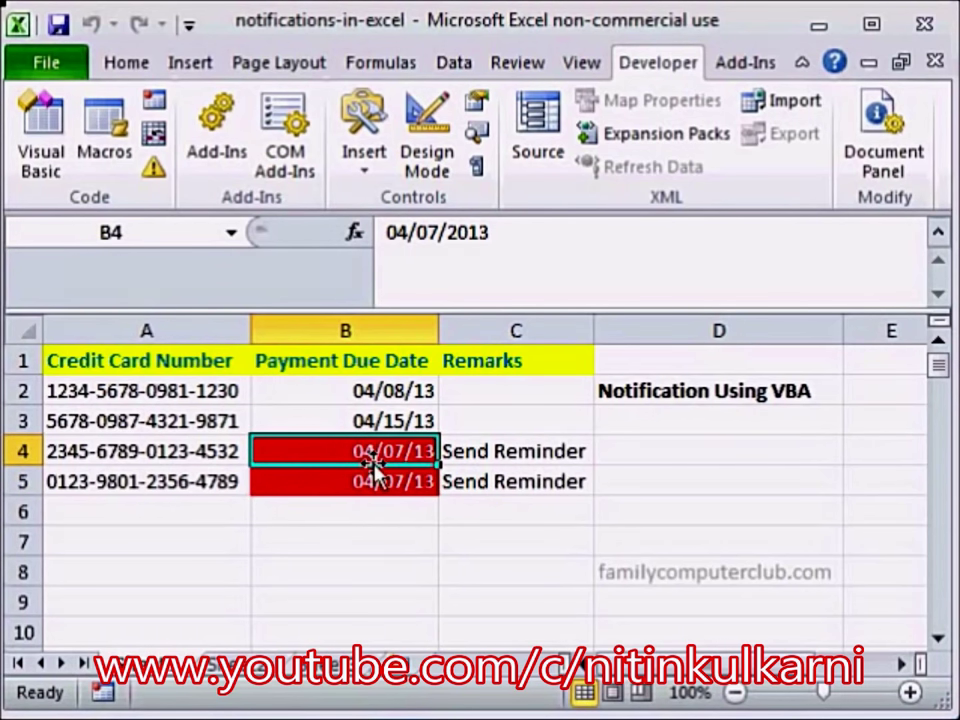
click(493, 447)
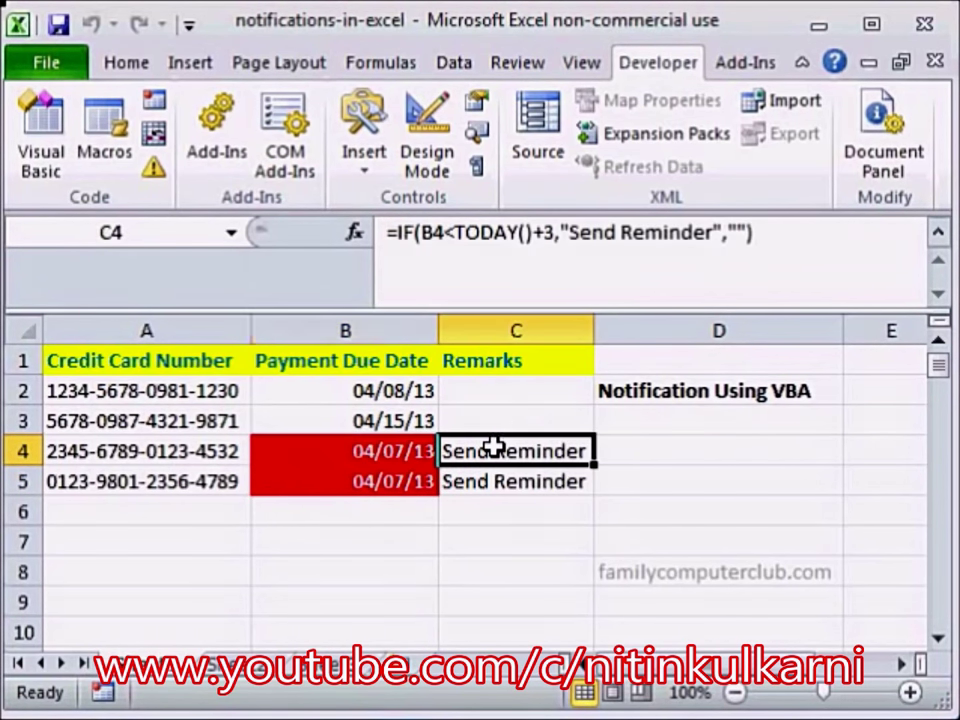
click(532, 482)
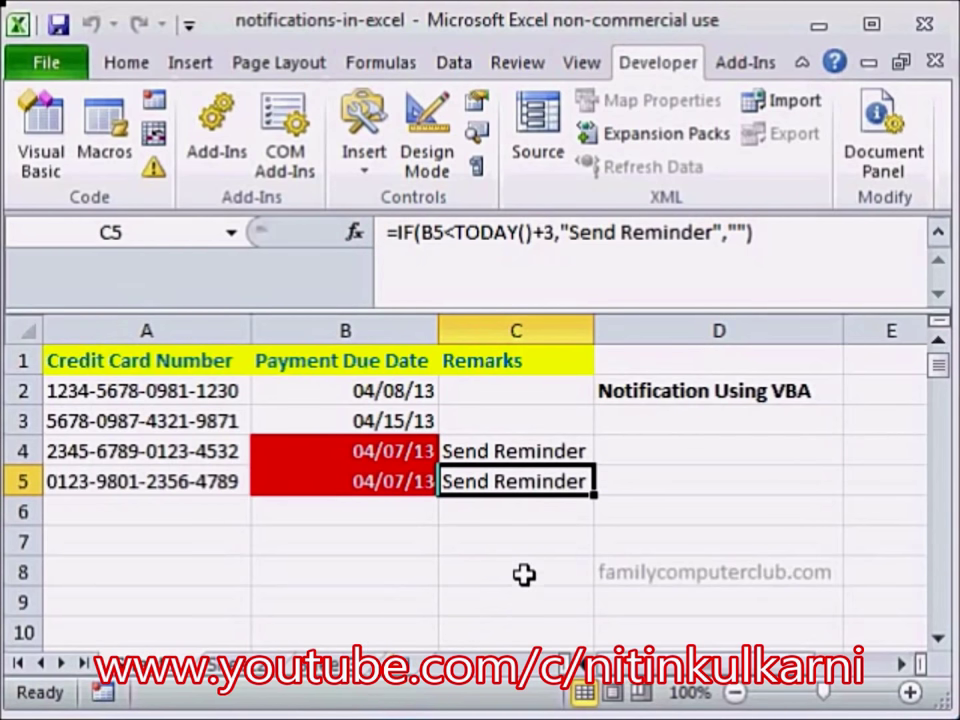
click(519, 450)
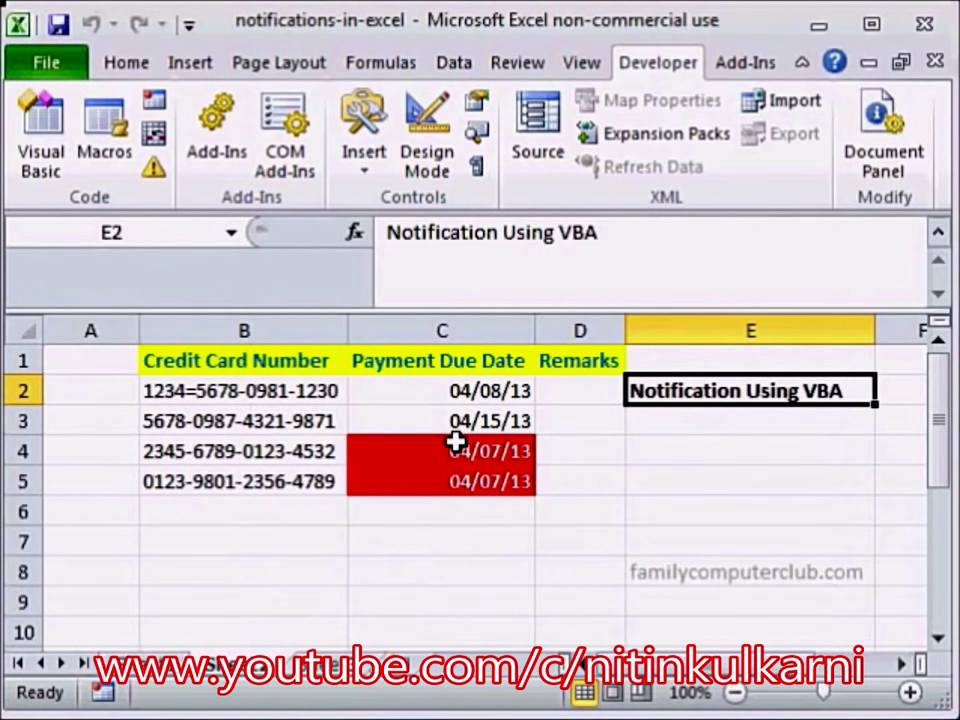
click(455, 446)
click(477, 483)
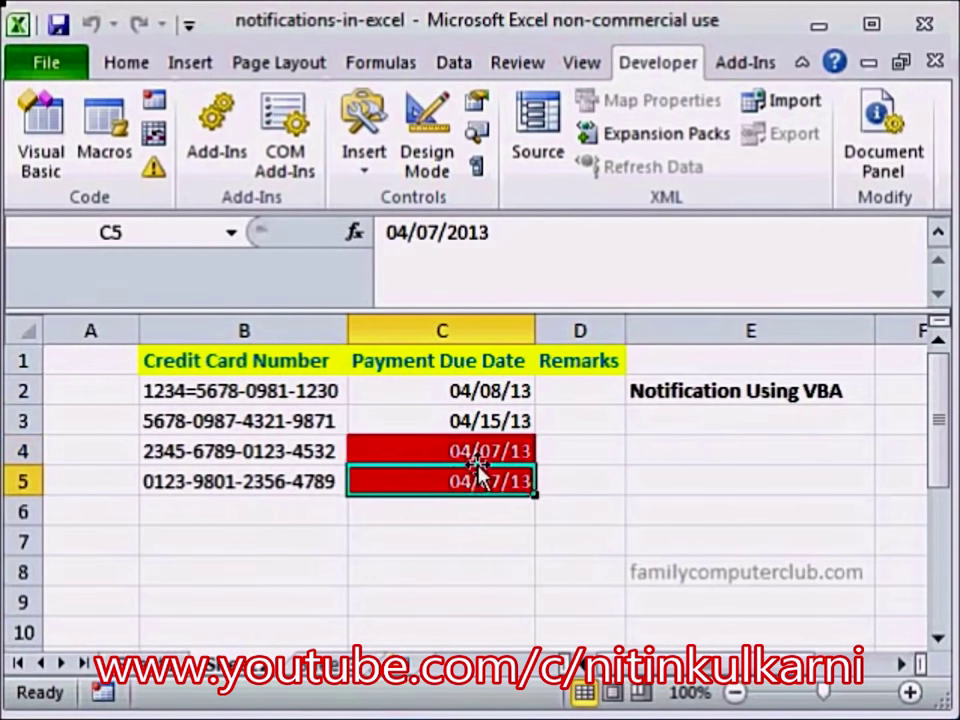
click(478, 447)
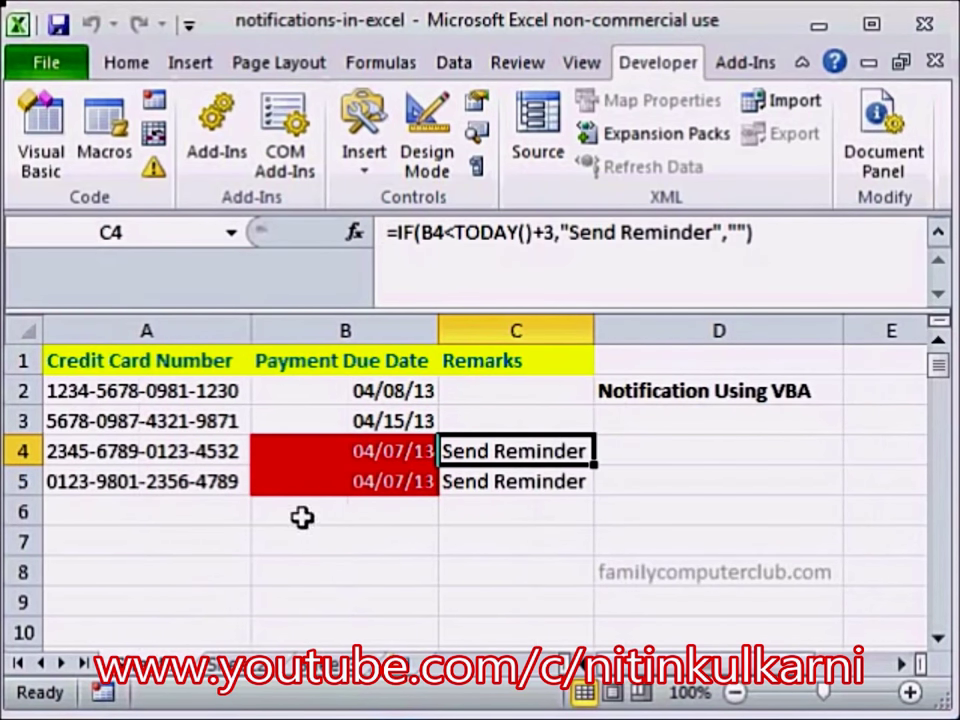
click(343, 452)
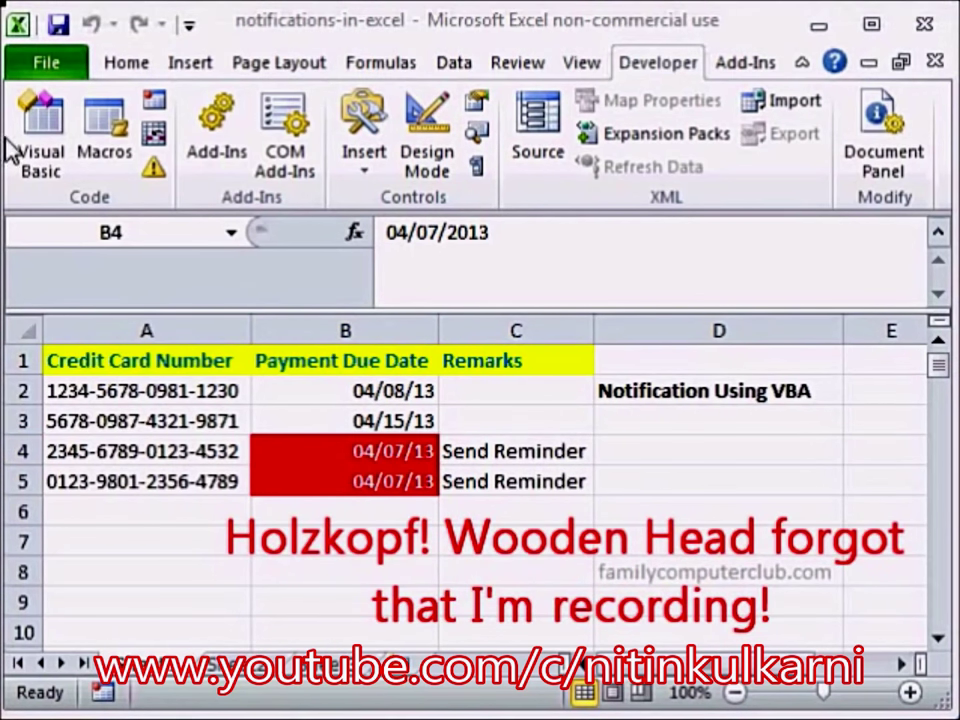
click(64, 130)
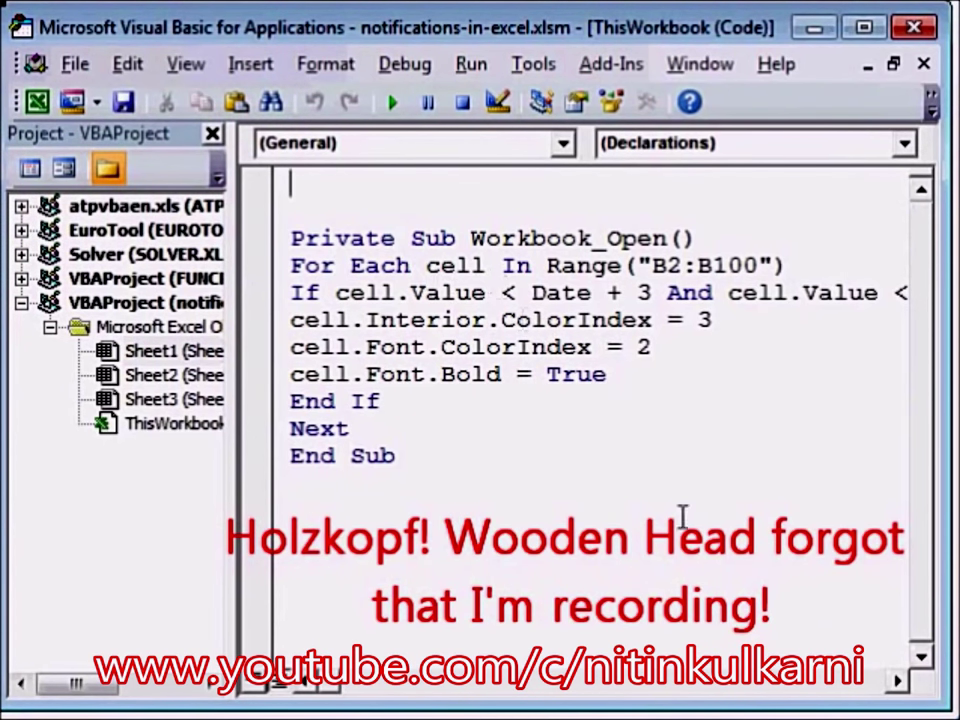
Step: Scroll the ThisWorkbook code to show the Workbook_Open test cell.Value < Date + 3 And cell.Value <> ""
click(897, 682)
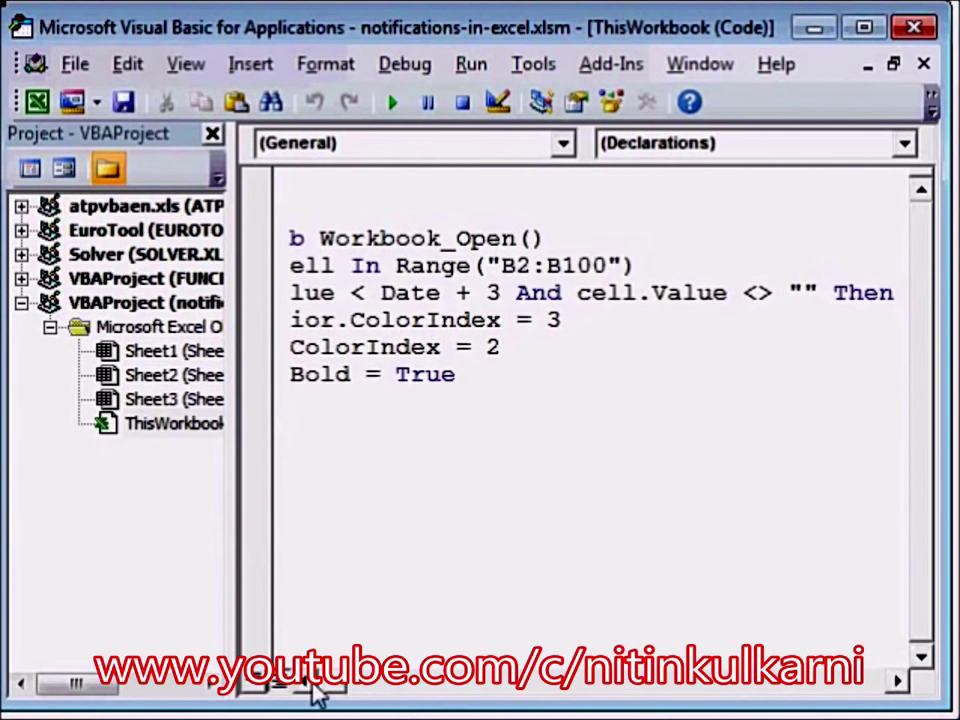
click(897, 682)
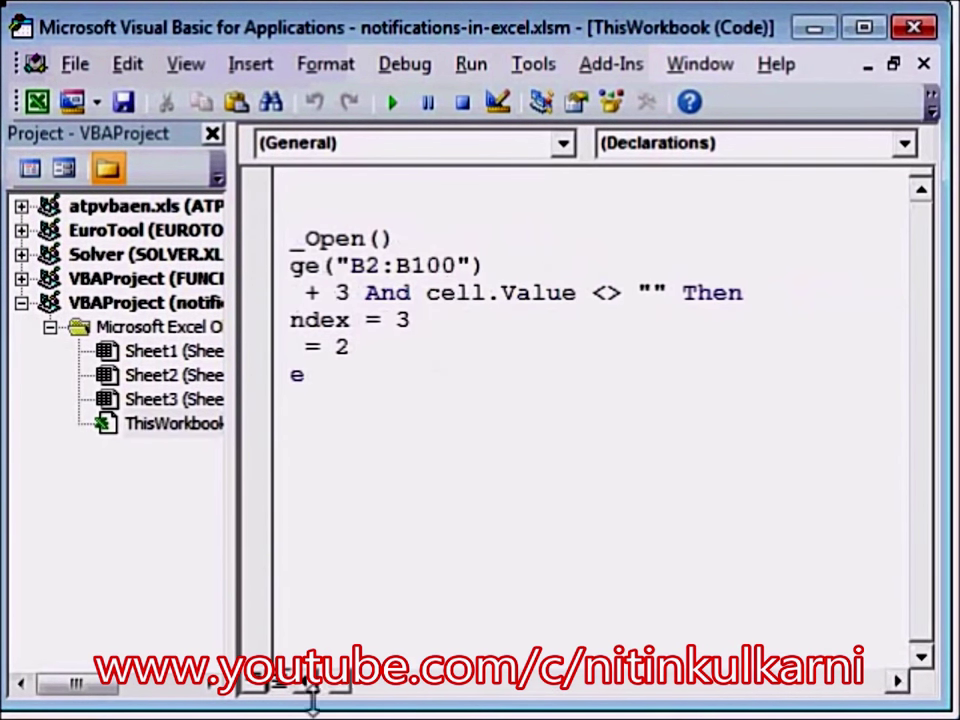